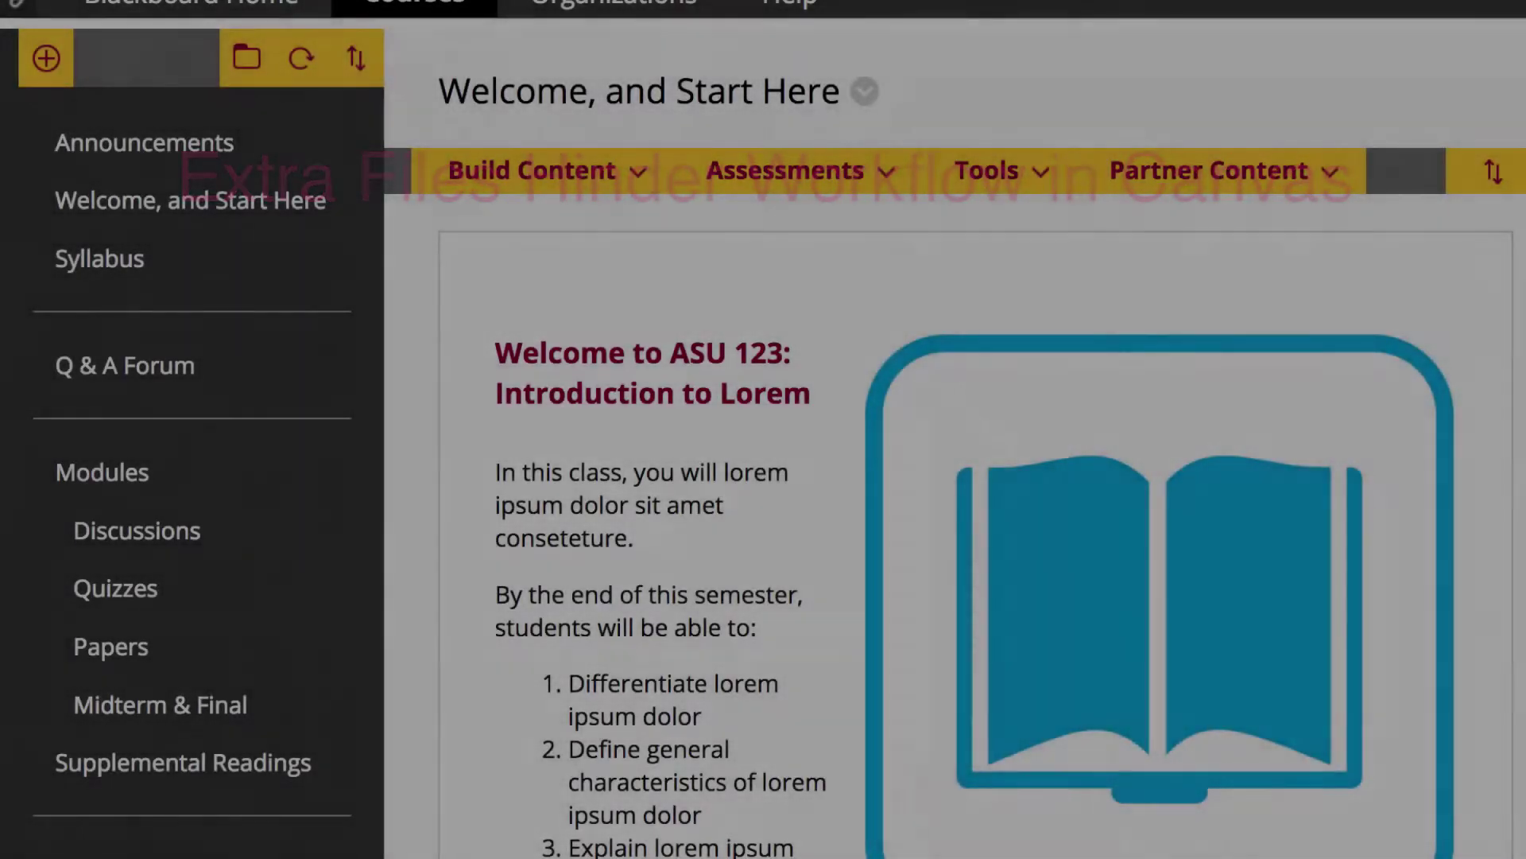
Open the DEV-Abigail-Sandbox file area under Files and show all 39 items on one page.
{"action": "scroll", "coordinate": [362, 412], "scroll_direction": "down", "scroll_amount": 12}
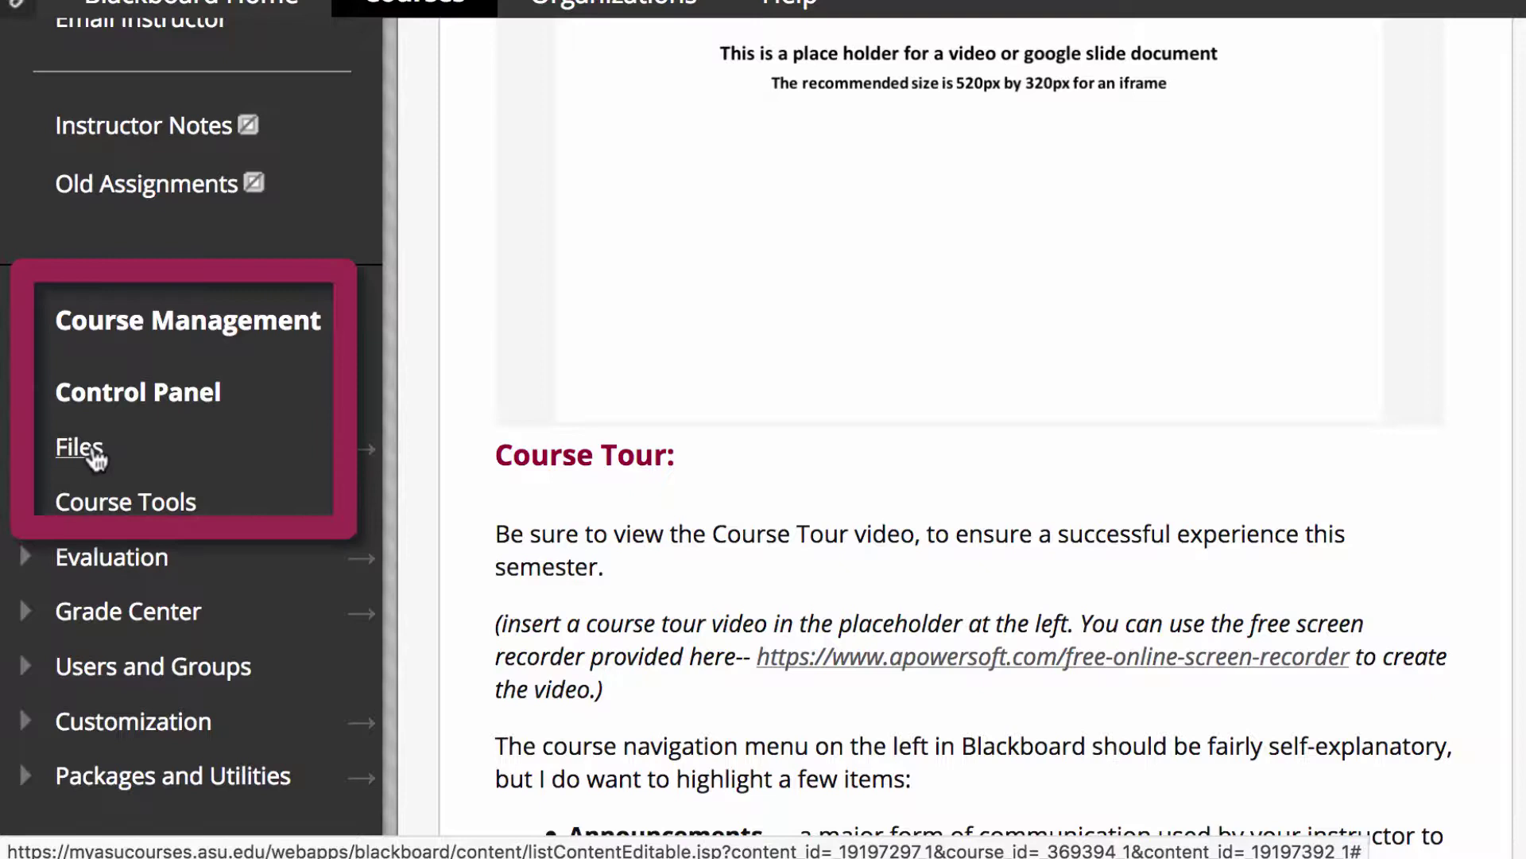
{"action": "left_click", "coordinate": [79, 448]}
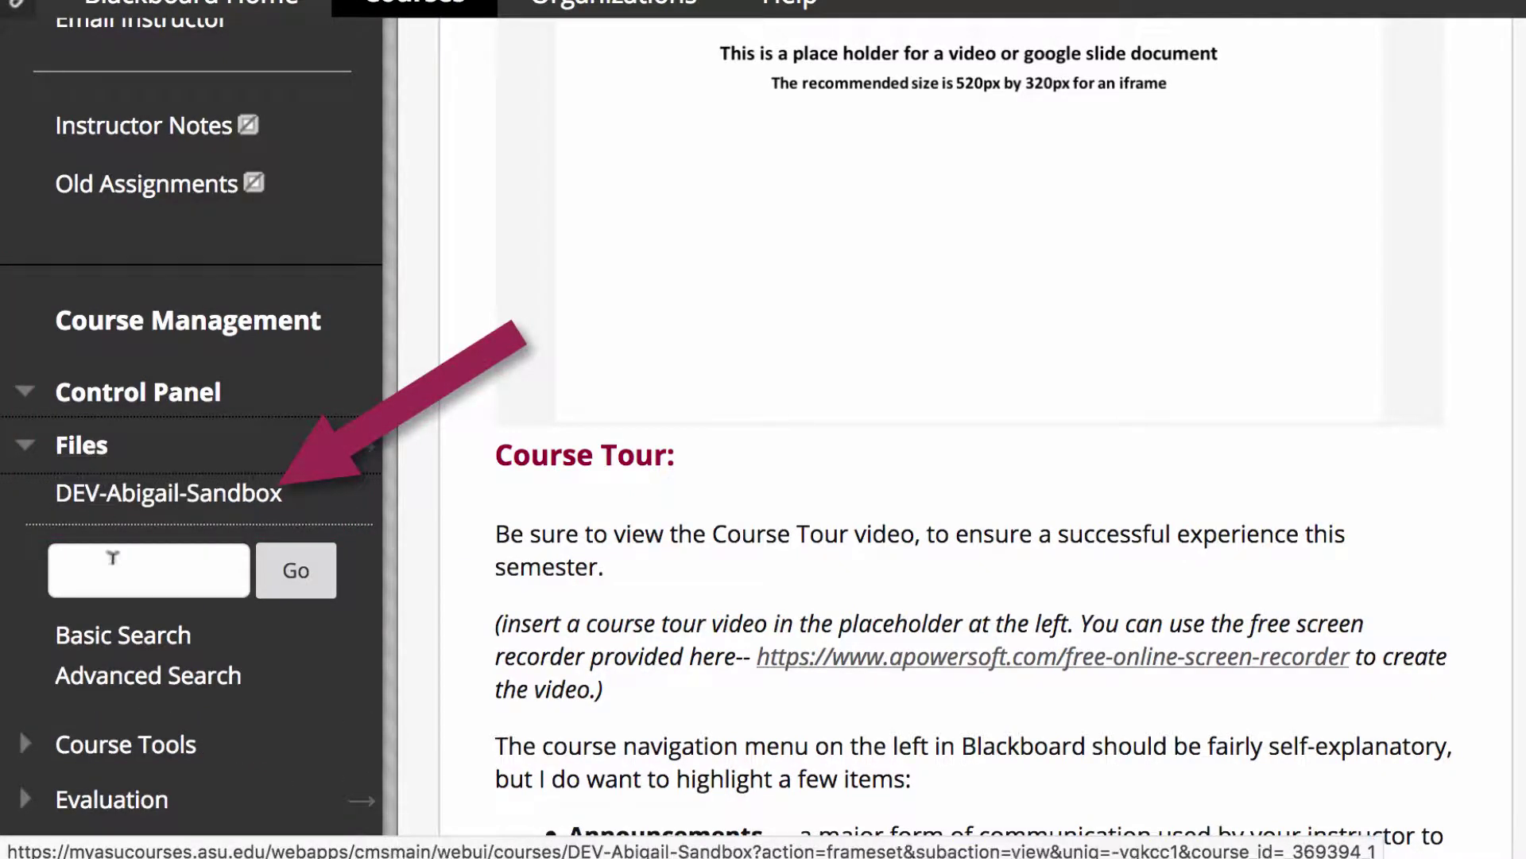
{"action": "left_click", "coordinate": [143, 508]}
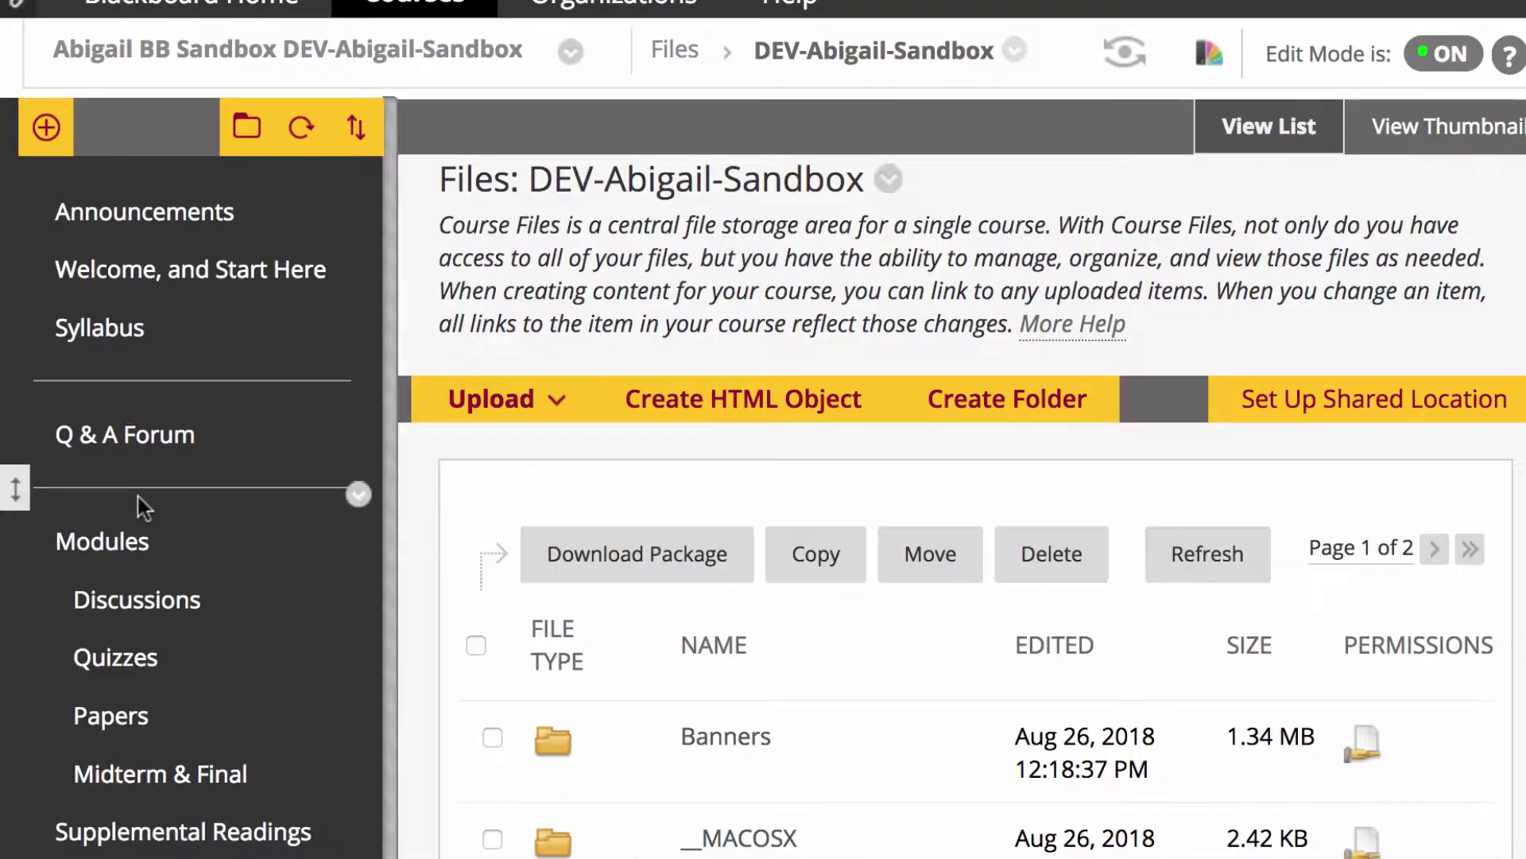
{"action": "scroll", "coordinate": [924, 680], "scroll_direction": "down", "scroll_amount": 6}
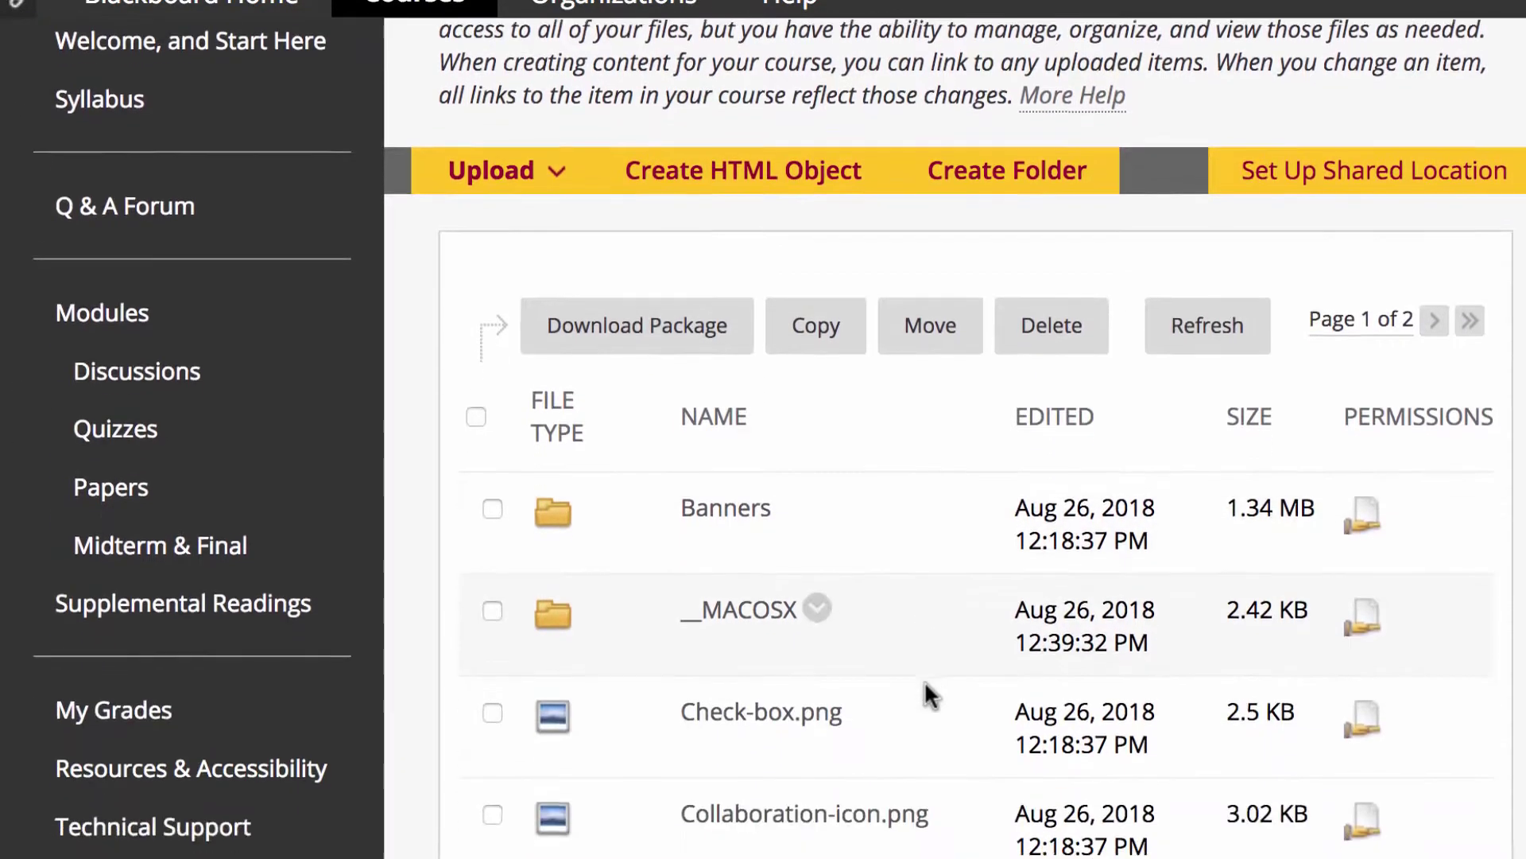
{"action": "scroll", "coordinate": [924, 680], "scroll_direction": "down", "scroll_amount": 20}
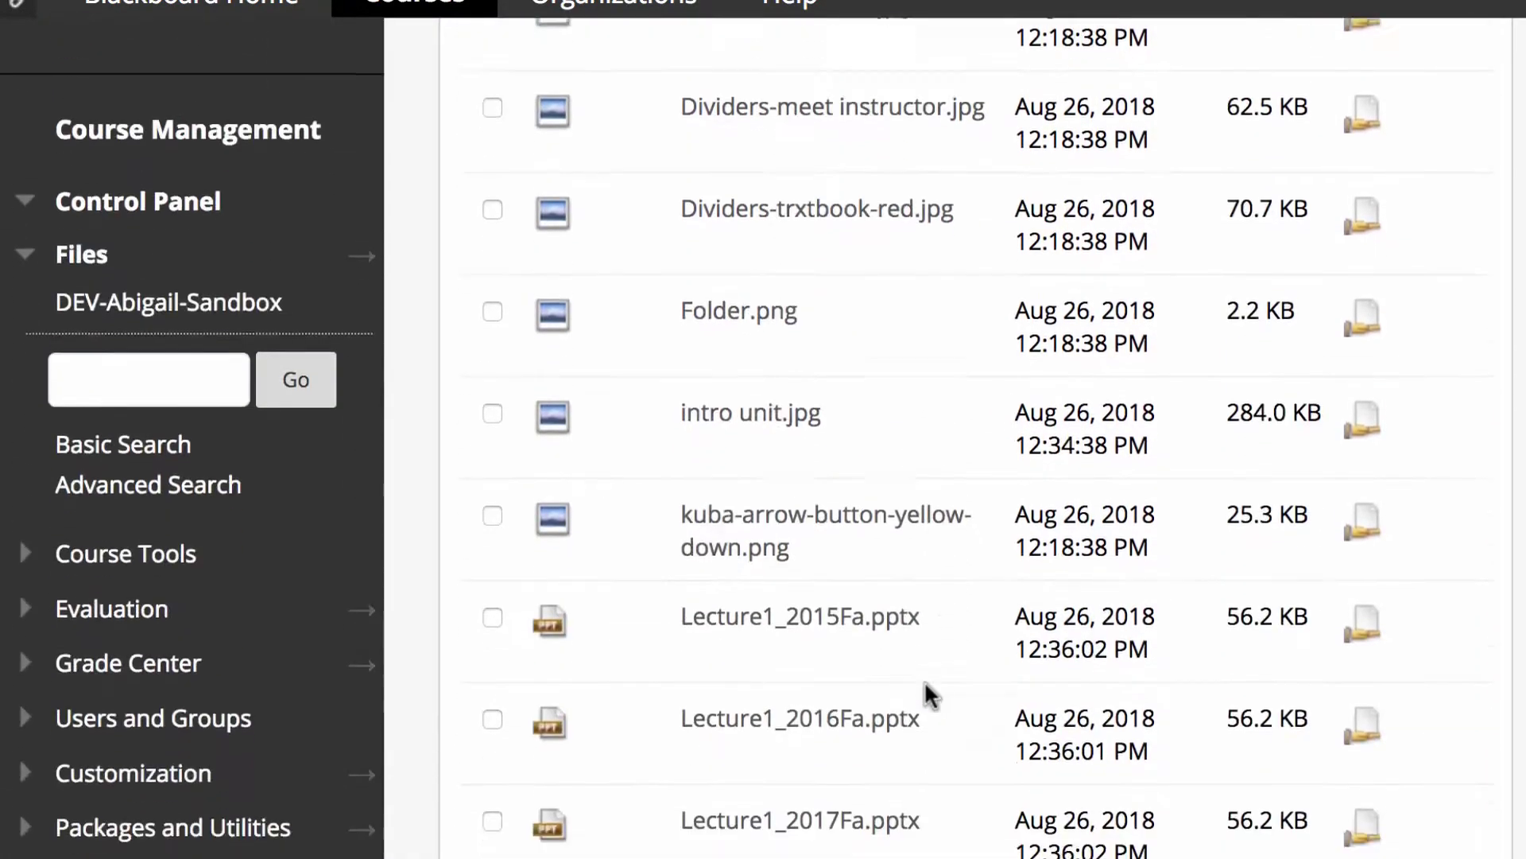
{"action": "scroll", "coordinate": [923, 680], "scroll_direction": "down", "scroll_amount": 10}
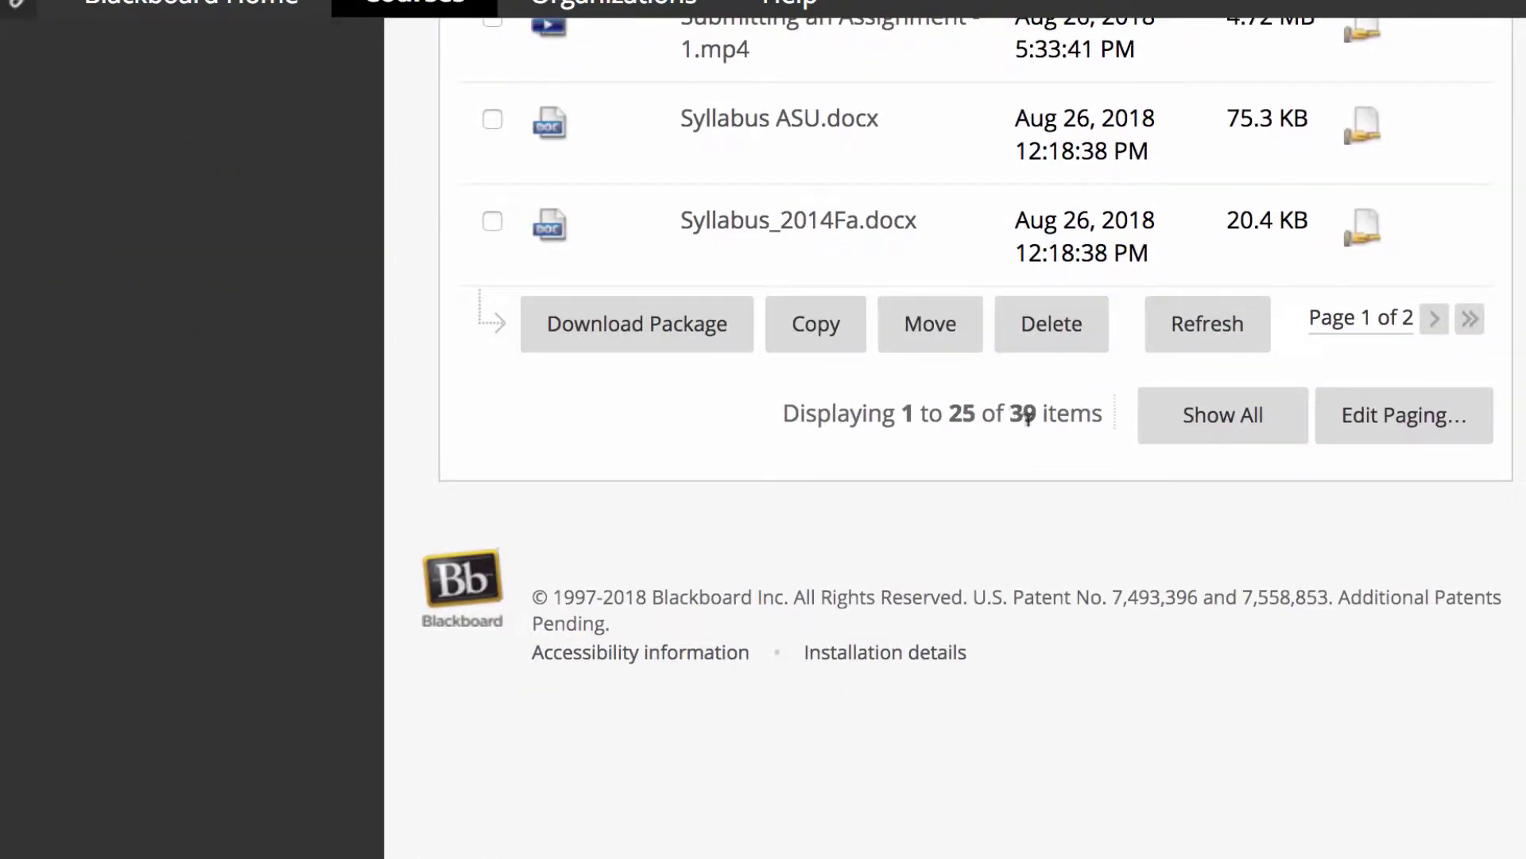
{"action": "left_click", "coordinate": [1238, 442]}
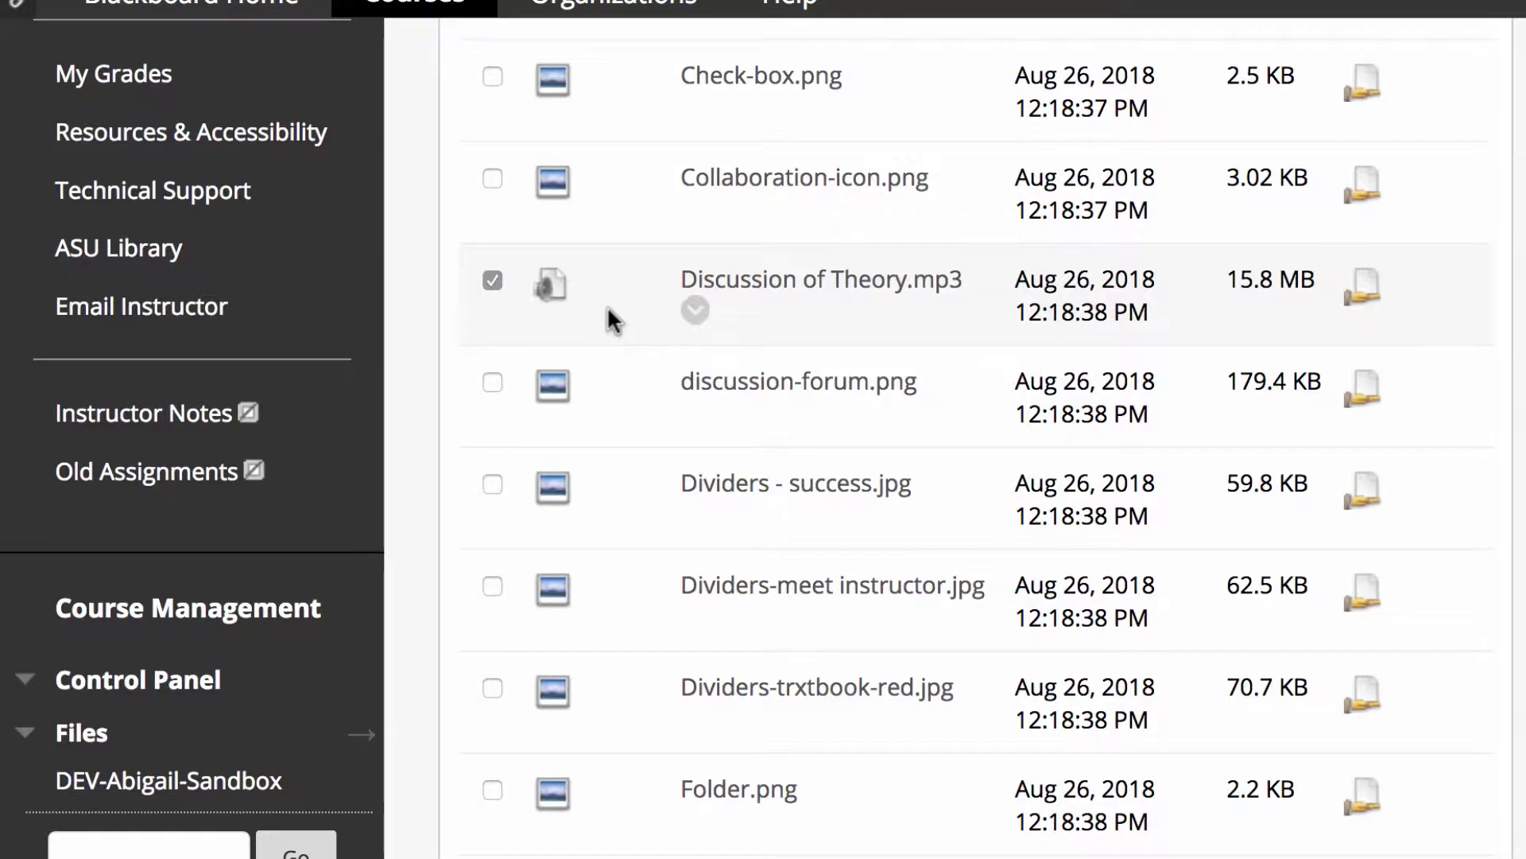
Add Submitting an Assignment - 1.mp4, download both media files as a 19.4 MB zip, and unpack them.
{"action": "scroll", "coordinate": [608, 305], "scroll_direction": "down", "scroll_amount": 1}
{"action": "scroll", "coordinate": [413, 315], "scroll_direction": "down", "scroll_amount": 3}
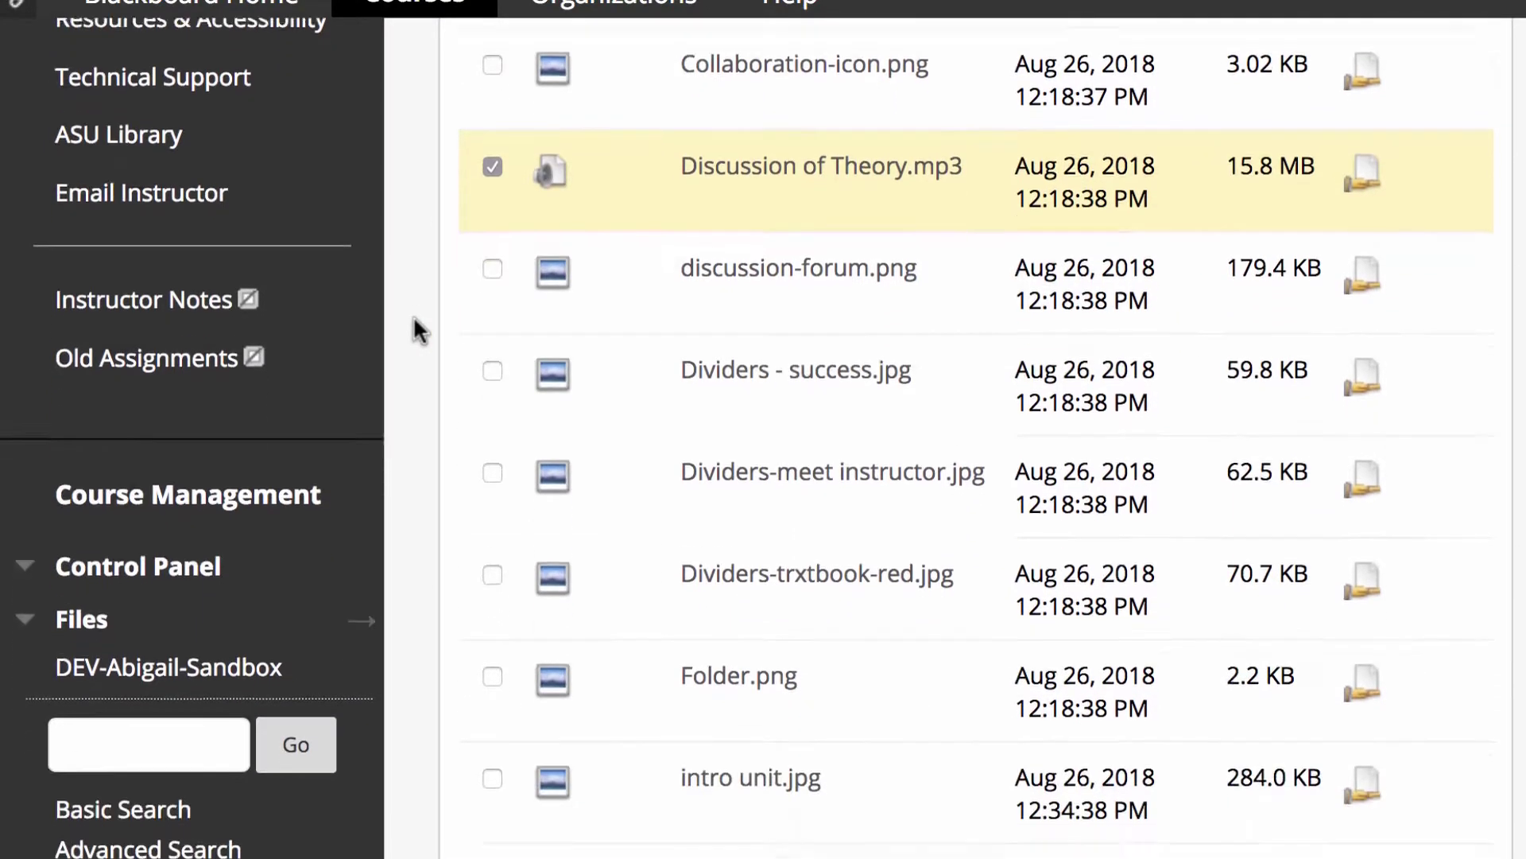
{"action": "scroll", "coordinate": [414, 318], "scroll_direction": "down", "scroll_amount": 20}
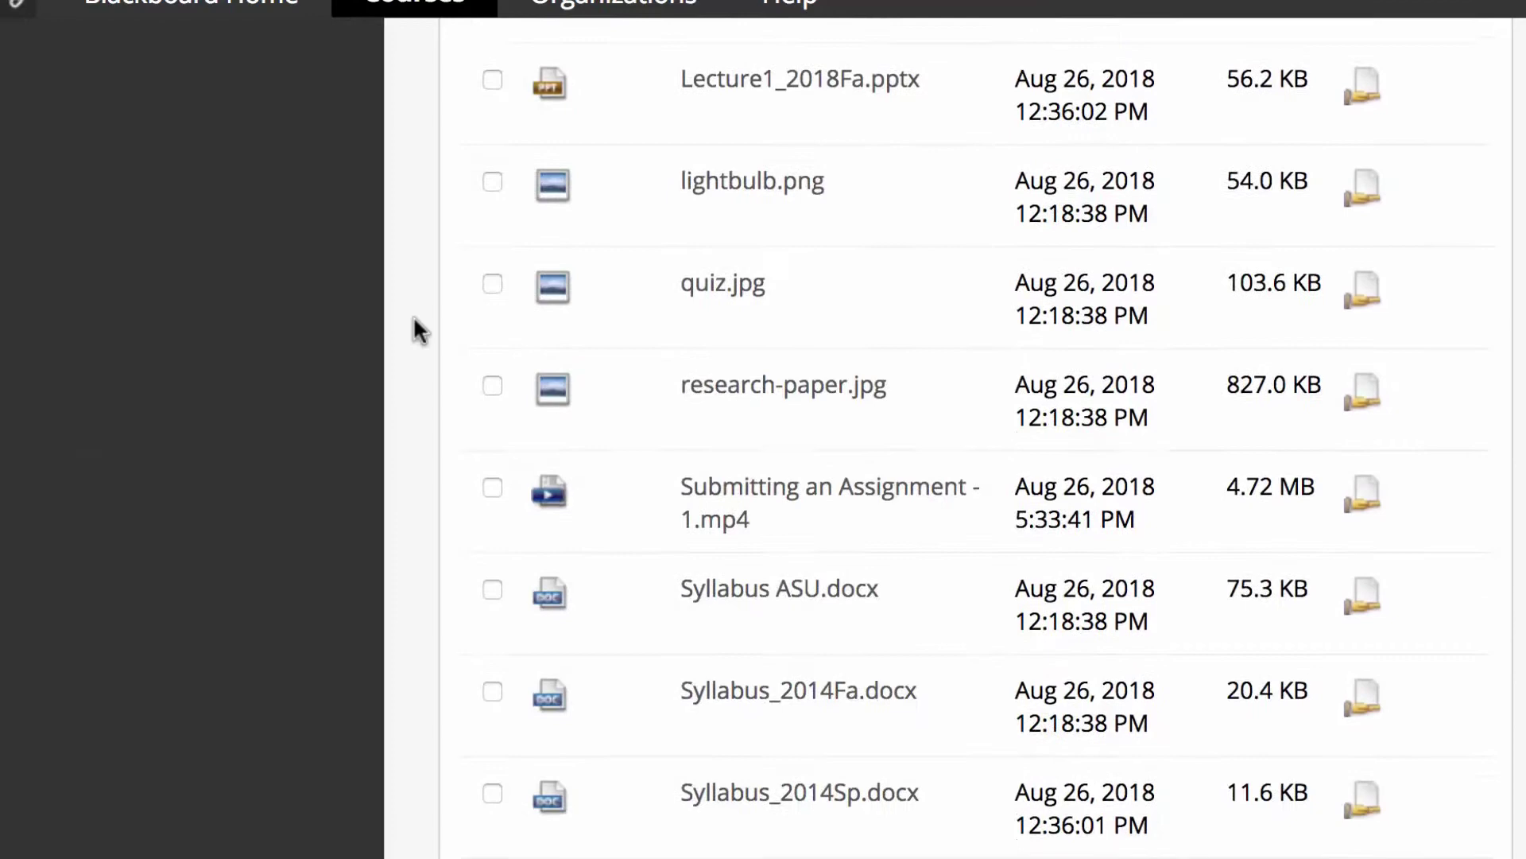
{"action": "scroll", "coordinate": [413, 315], "scroll_direction": "down", "scroll_amount": 5}
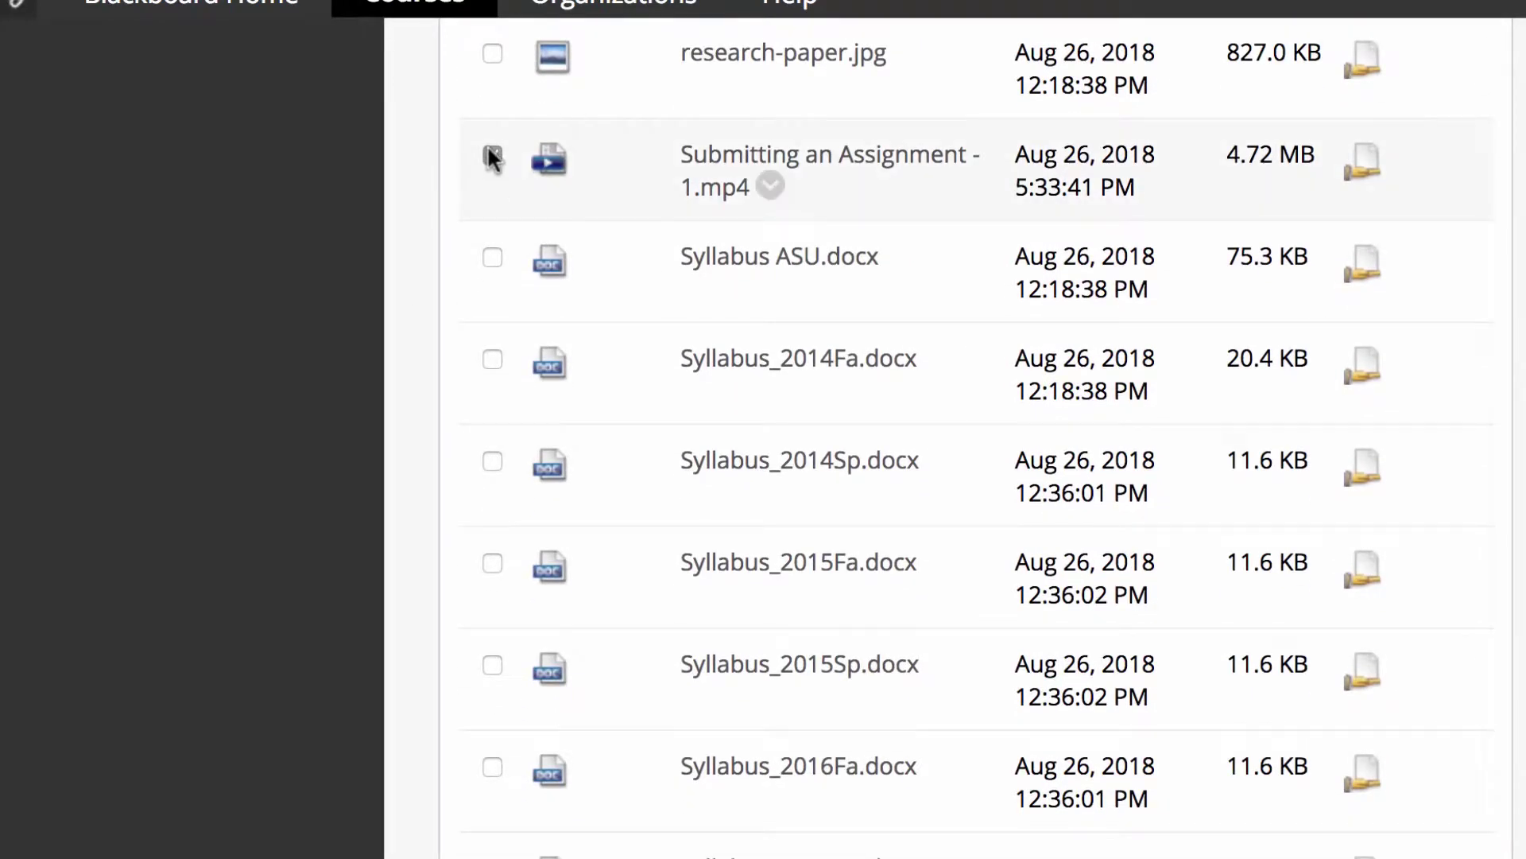
{"action": "left_click", "coordinate": [493, 157]}
{"action": "scroll", "coordinate": [418, 469], "scroll_direction": "down", "scroll_amount": 18}
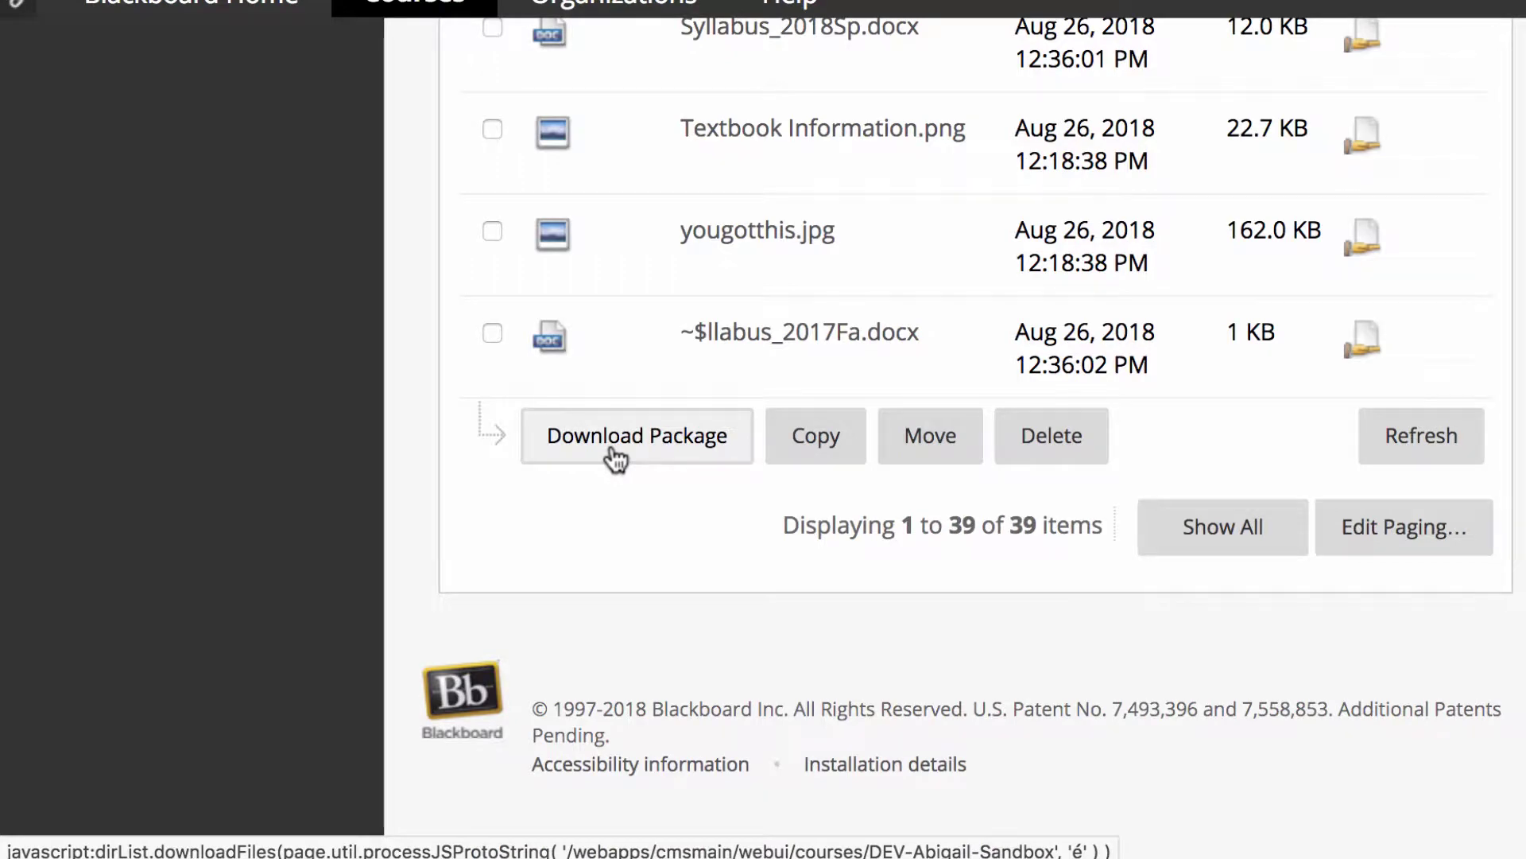
{"action": "left_click", "coordinate": [616, 455]}
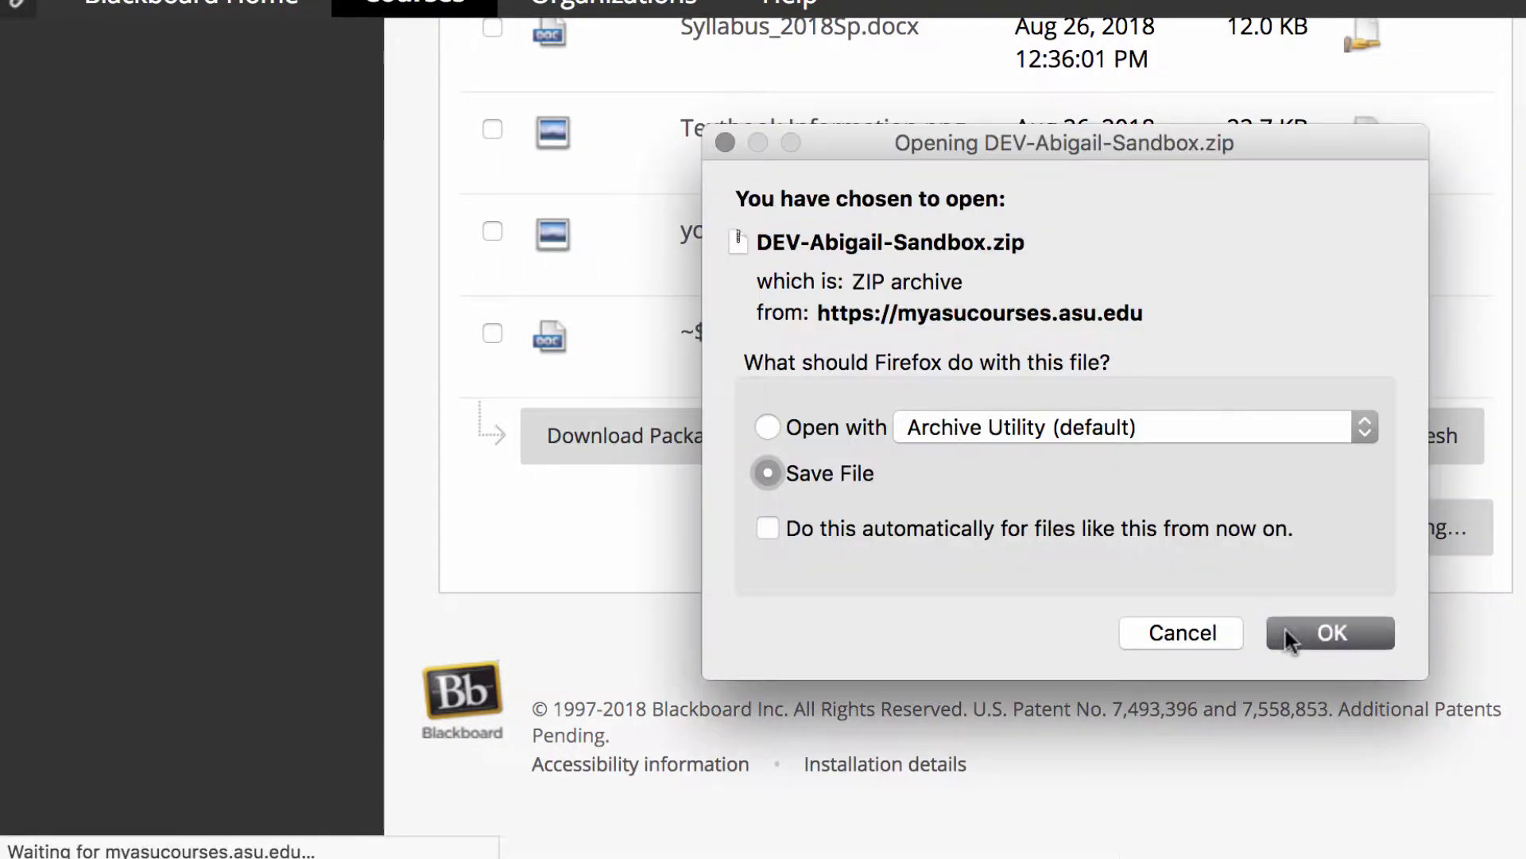
{"action": "left_click", "coordinate": [1287, 634]}
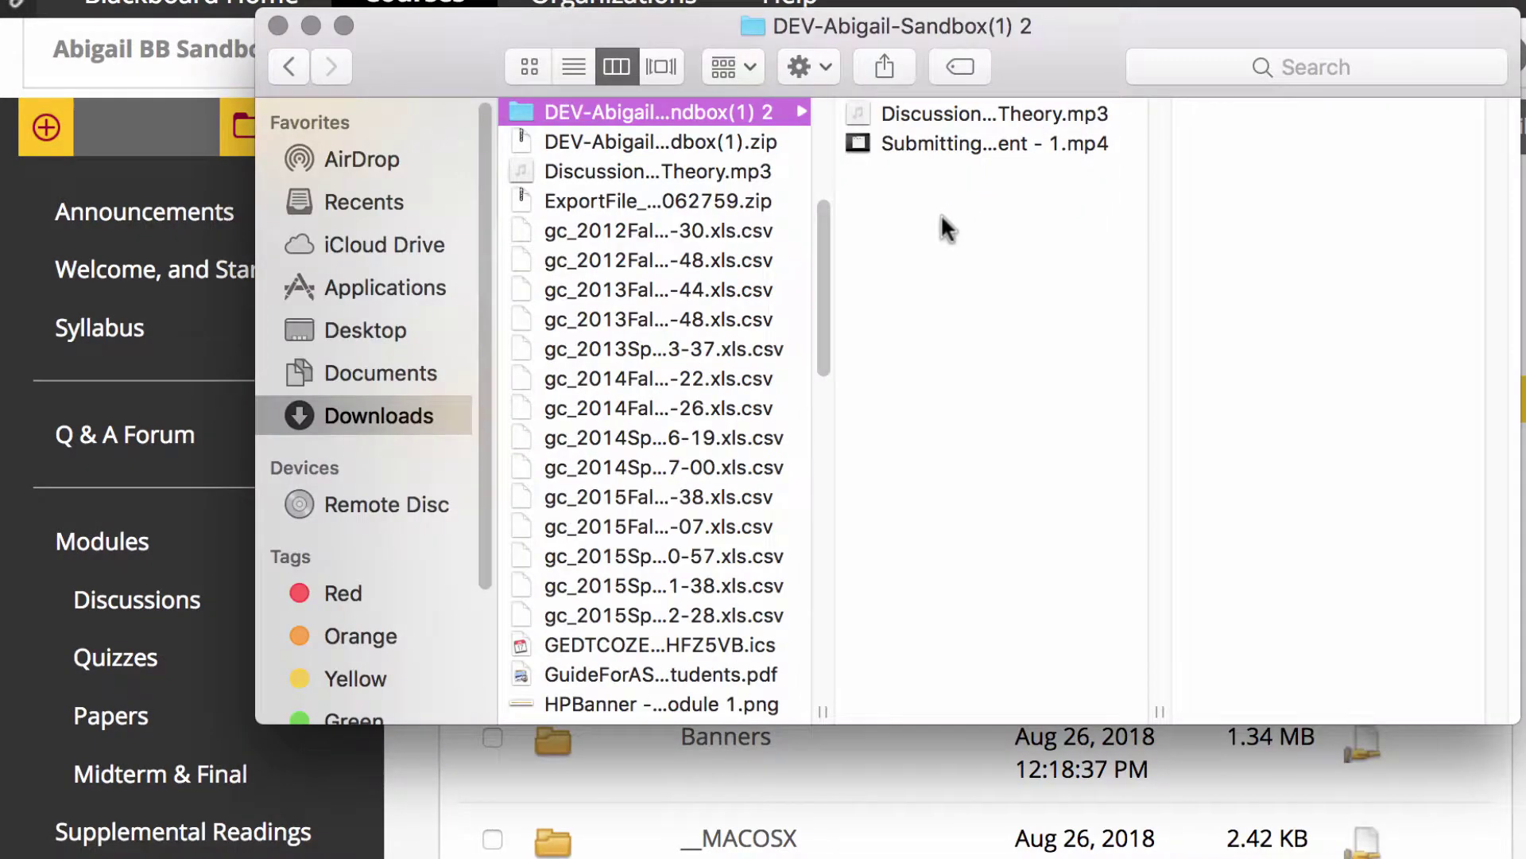
{"action": "left_click_drag", "start_coordinate": [943, 211], "coordinate": [942, 109]}
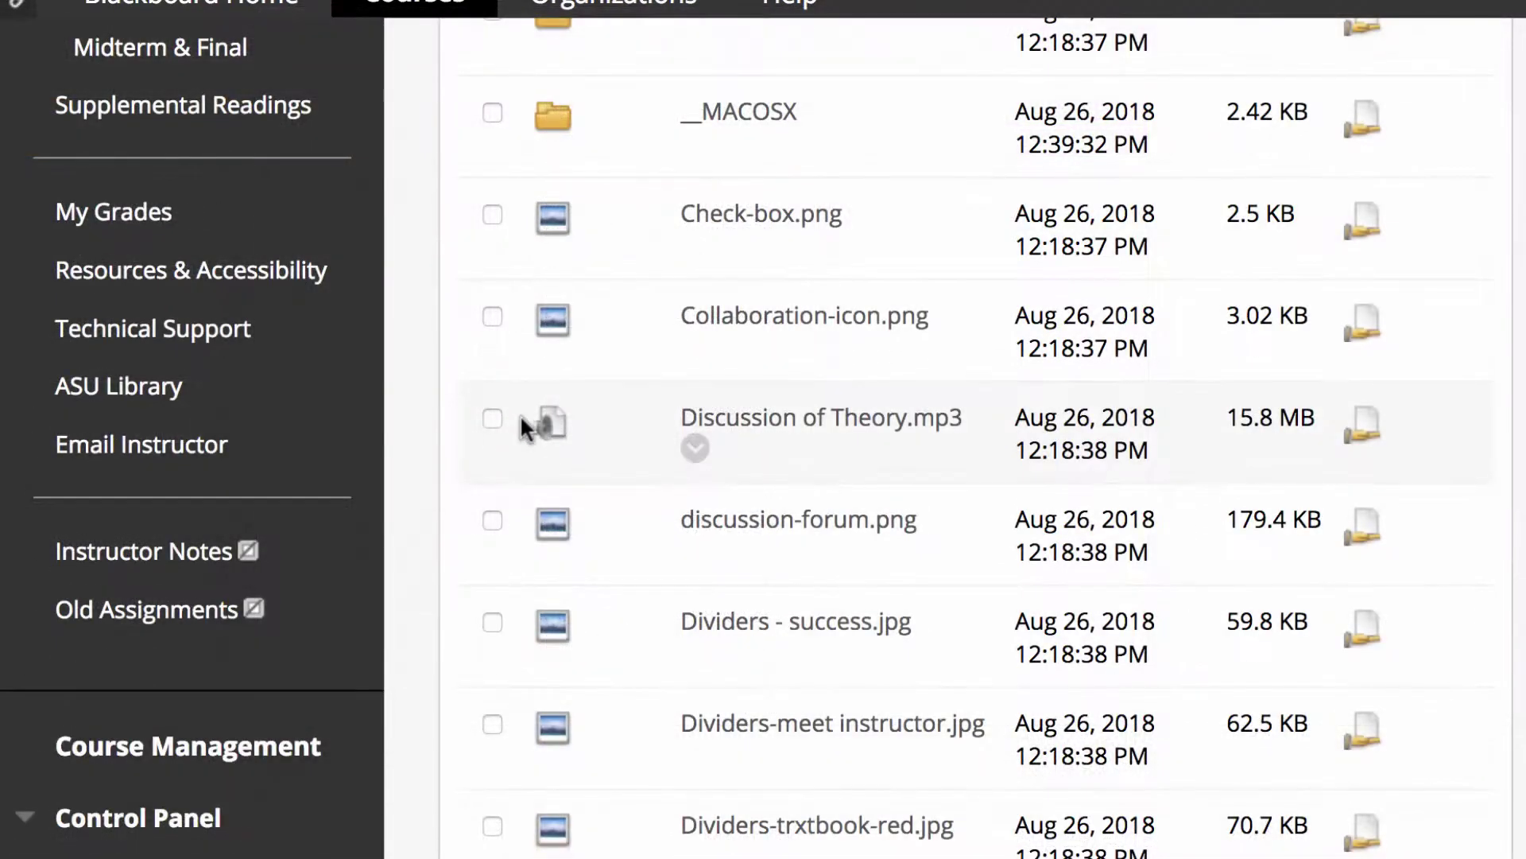
Delete Discussion of Theory.mp3 and Submitting an Assignment - 1.mp4, then dismiss the success banner.
{"action": "left_click", "coordinate": [493, 421]}
{"action": "scroll", "coordinate": [1081, 556], "scroll_direction": "down", "scroll_amount": 15}
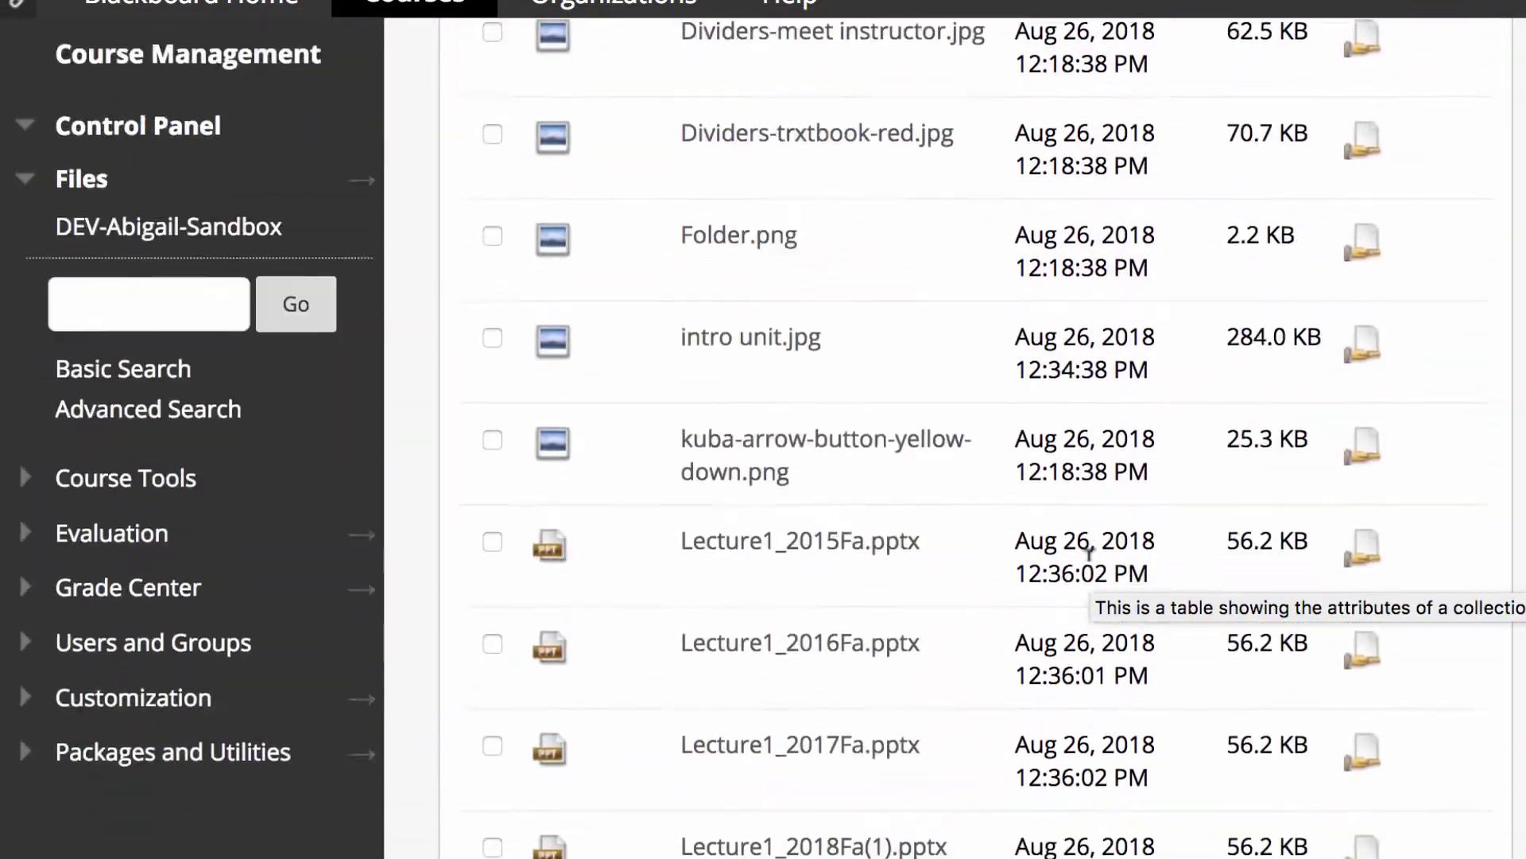
{"action": "scroll", "coordinate": [1089, 554], "scroll_direction": "down", "scroll_amount": 5}
{"action": "left_click", "coordinate": [493, 63]}
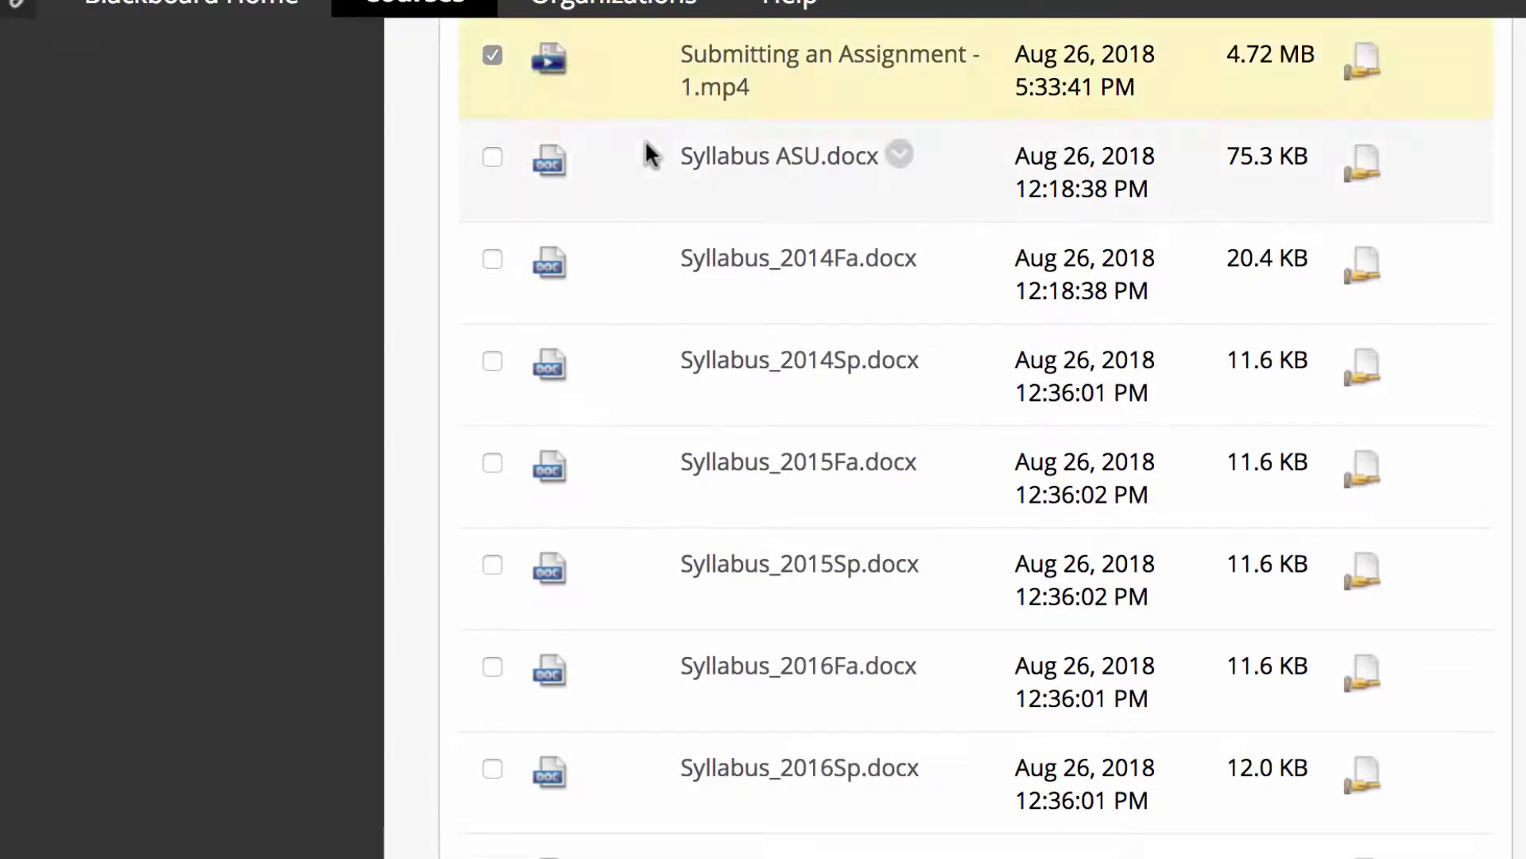
{"action": "scroll", "coordinate": [628, 223], "scroll_direction": "down", "scroll_amount": 8}
{"action": "scroll", "coordinate": [618, 318], "scroll_direction": "down", "scroll_amount": 4}
{"action": "left_click", "coordinate": [1041, 441]}
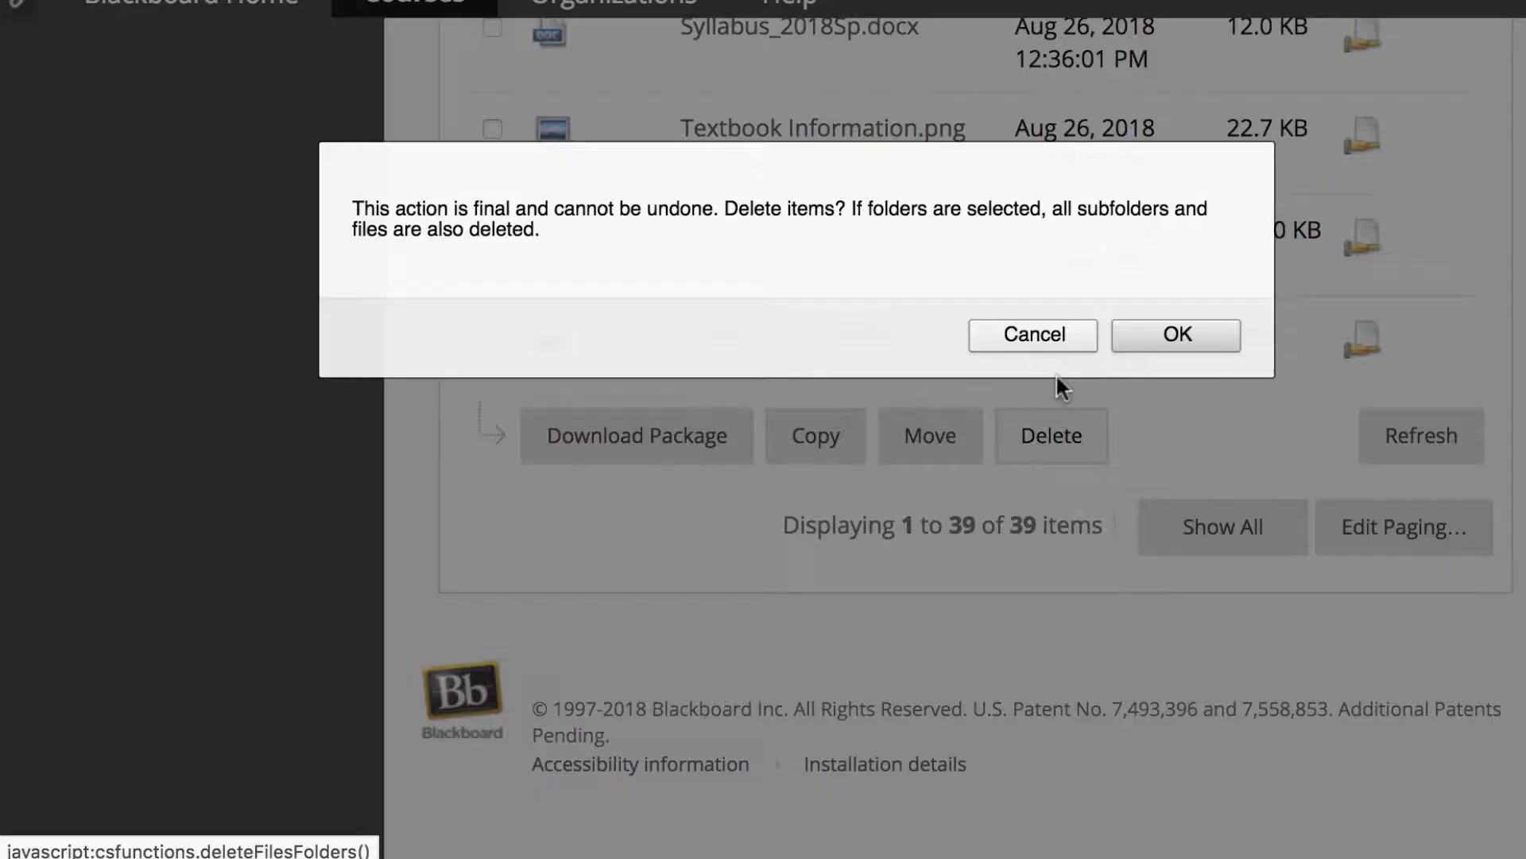
{"action": "left_click", "coordinate": [1152, 330]}
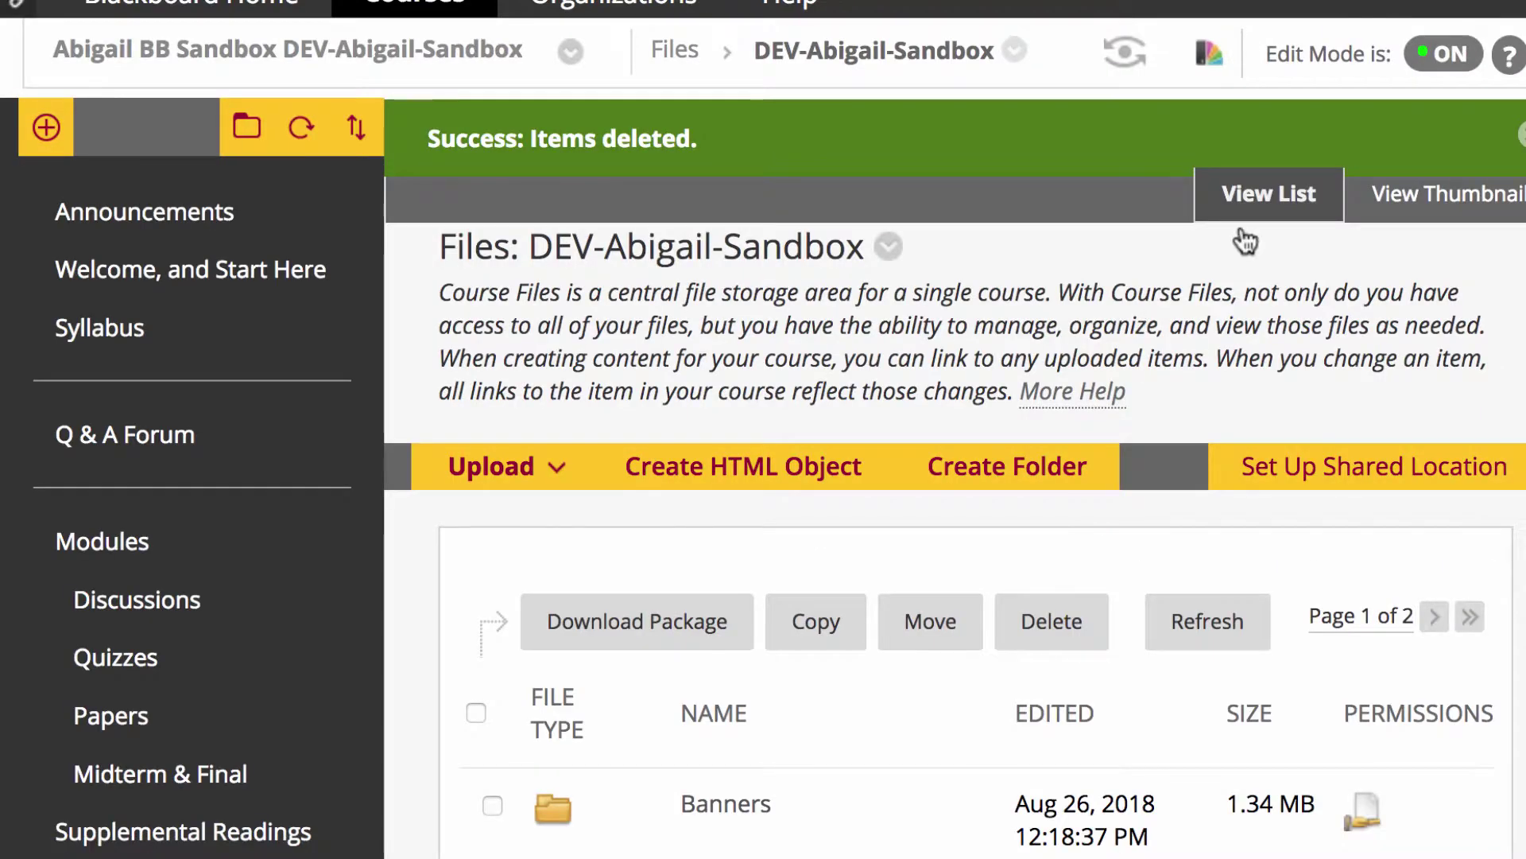
{"action": "left_click", "coordinate": [1520, 137]}
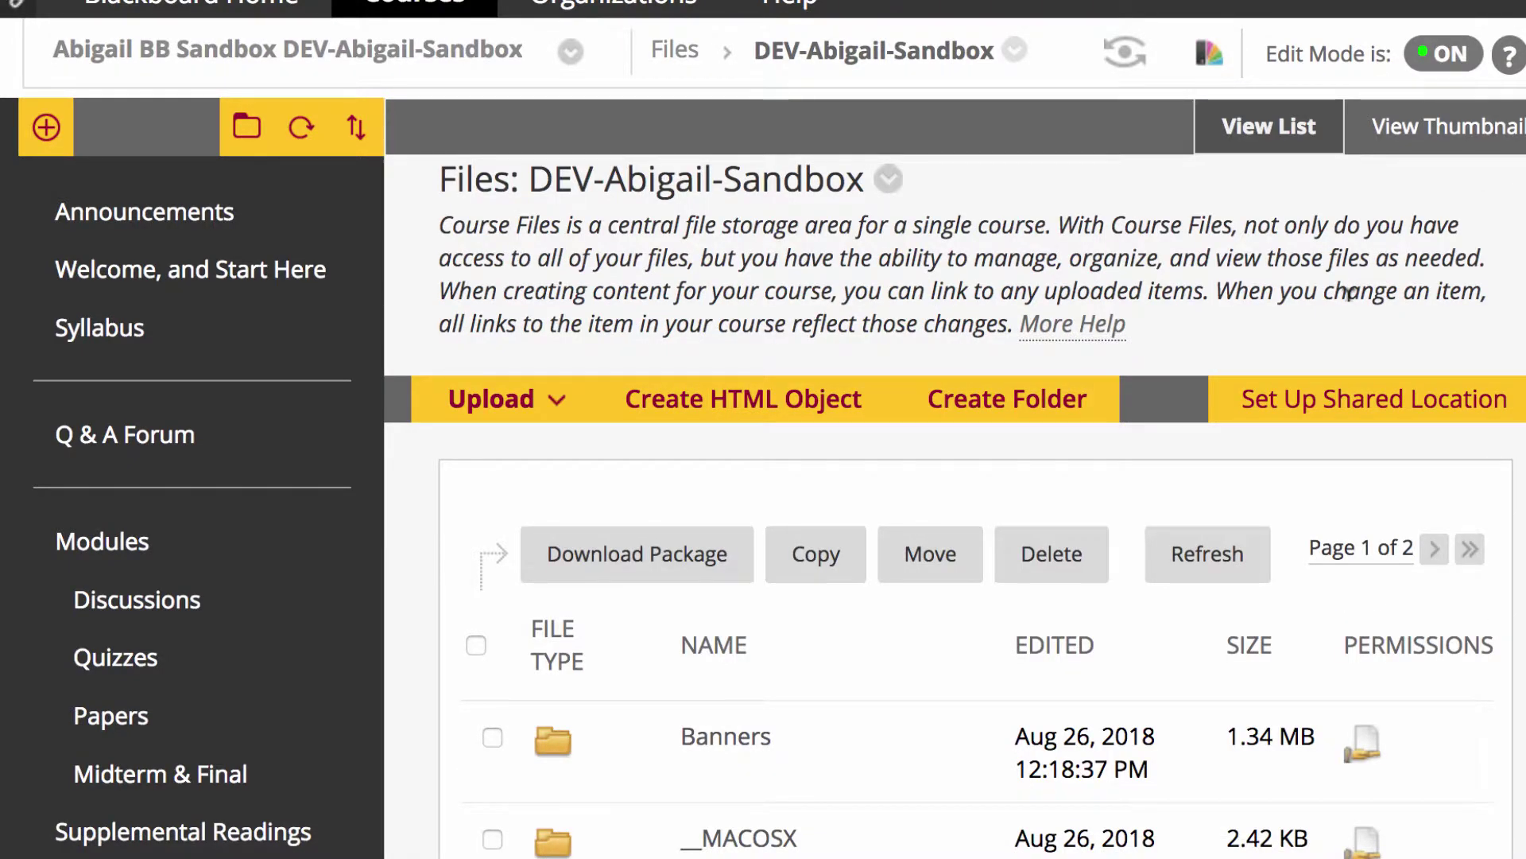
{"action": "scroll", "coordinate": [1366, 566], "scroll_direction": "down", "scroll_amount": 15}
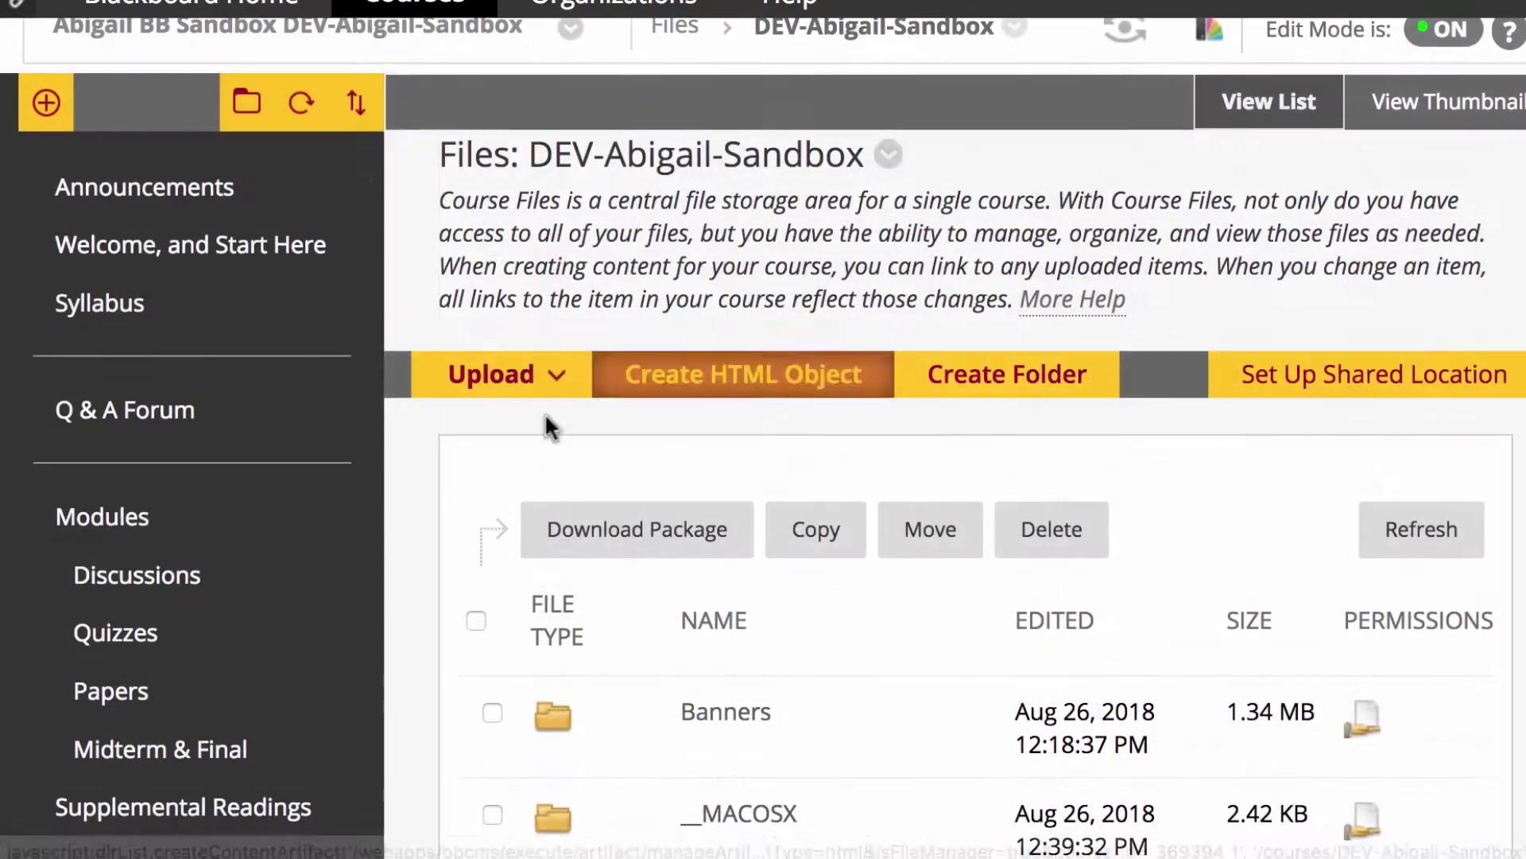
Open the About this section item on the Modules page for editing.
{"action": "left_click", "coordinate": [101, 517]}
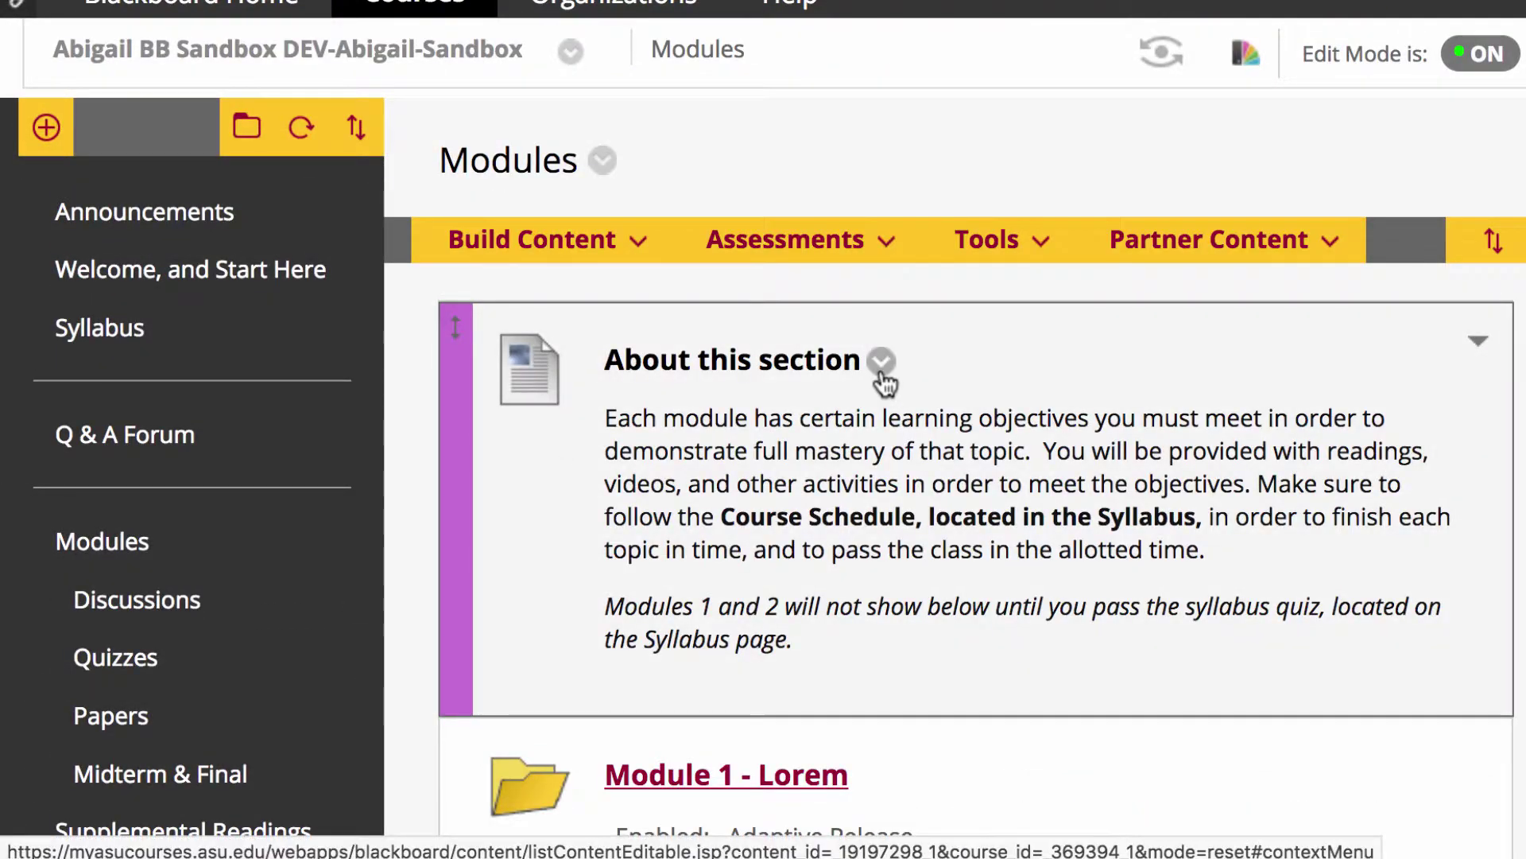
{"action": "left_click", "coordinate": [881, 361]}
{"action": "left_click", "coordinate": [946, 6]}
{"action": "scroll", "coordinate": [967, 460], "scroll_direction": "down", "scroll_amount": 7}
{"action": "scroll", "coordinate": [967, 461], "scroll_direction": "down", "scroll_amount": 1}
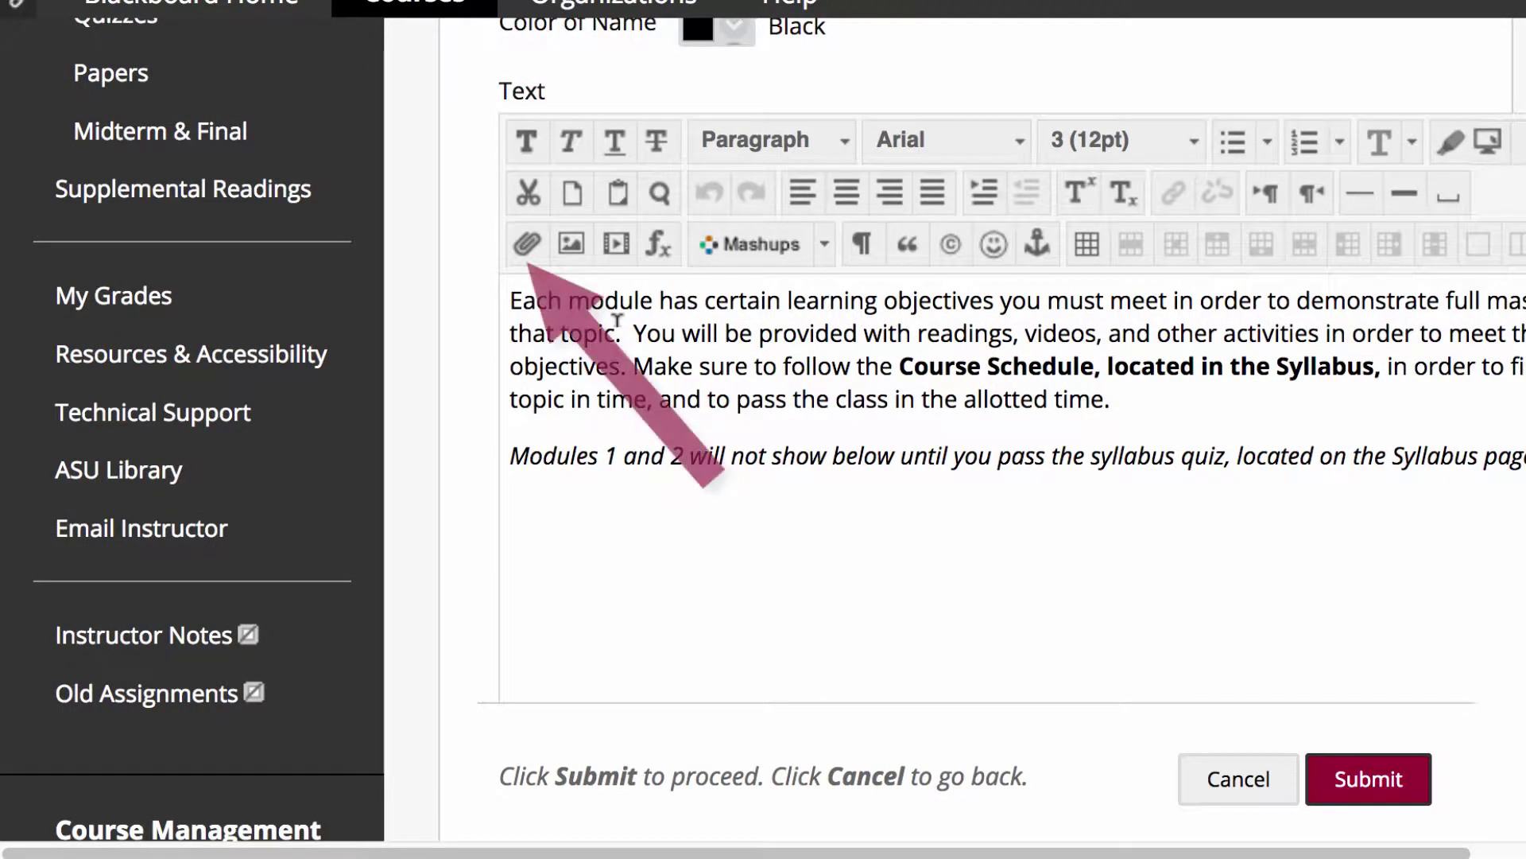
{"action": "left_click", "coordinate": [515, 300]}
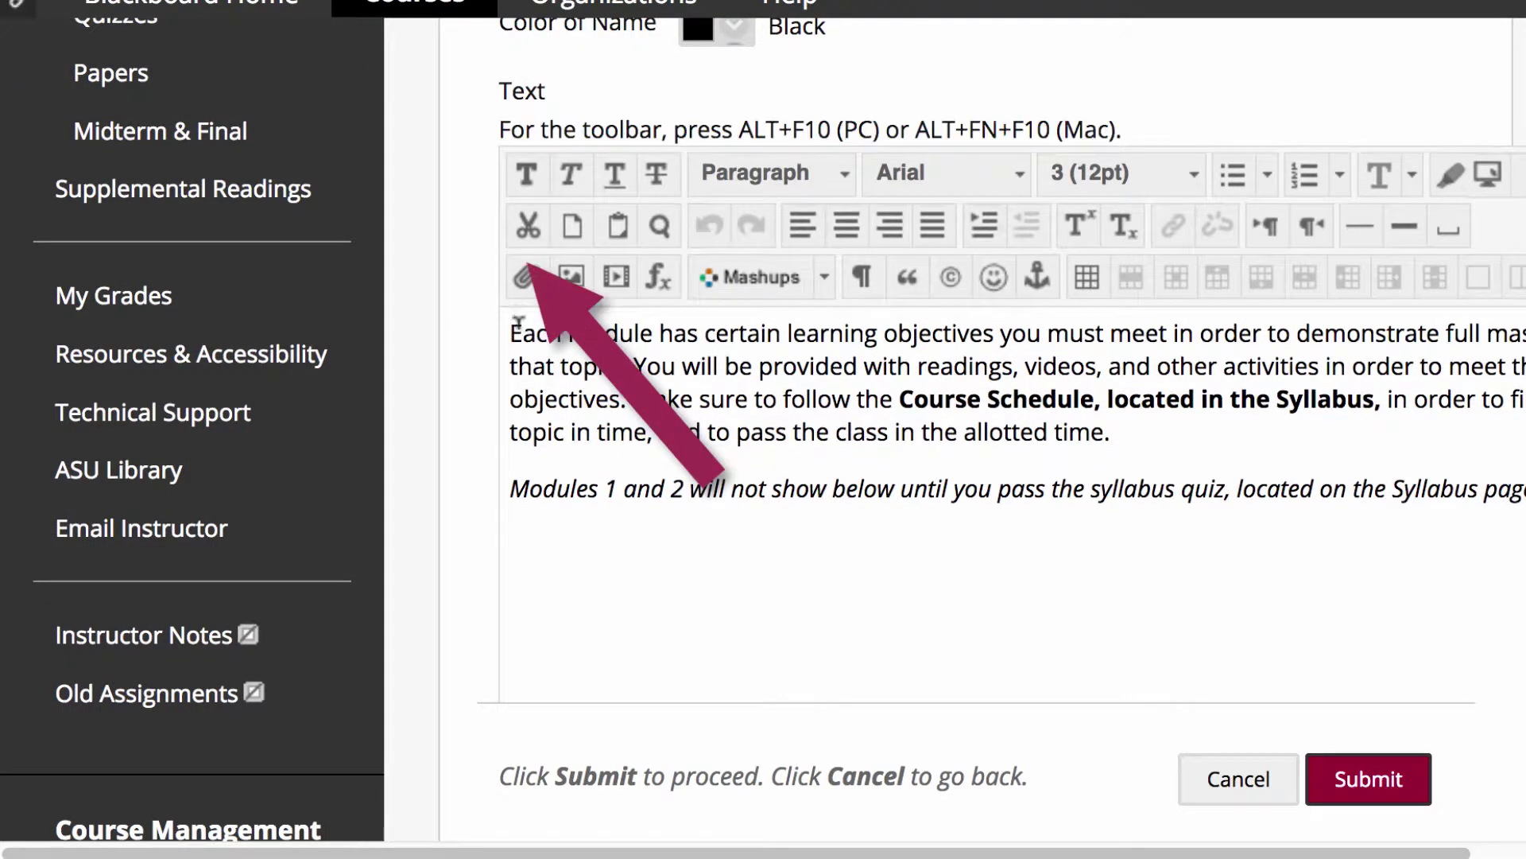
Attach Syllabus_2018Fa.docx from the computer as a link in the text and submit.
{"action": "left_click", "coordinate": [523, 280]}
{"action": "left_click", "coordinate": [449, 355]}
{"action": "left_click", "coordinate": [815, 512]}
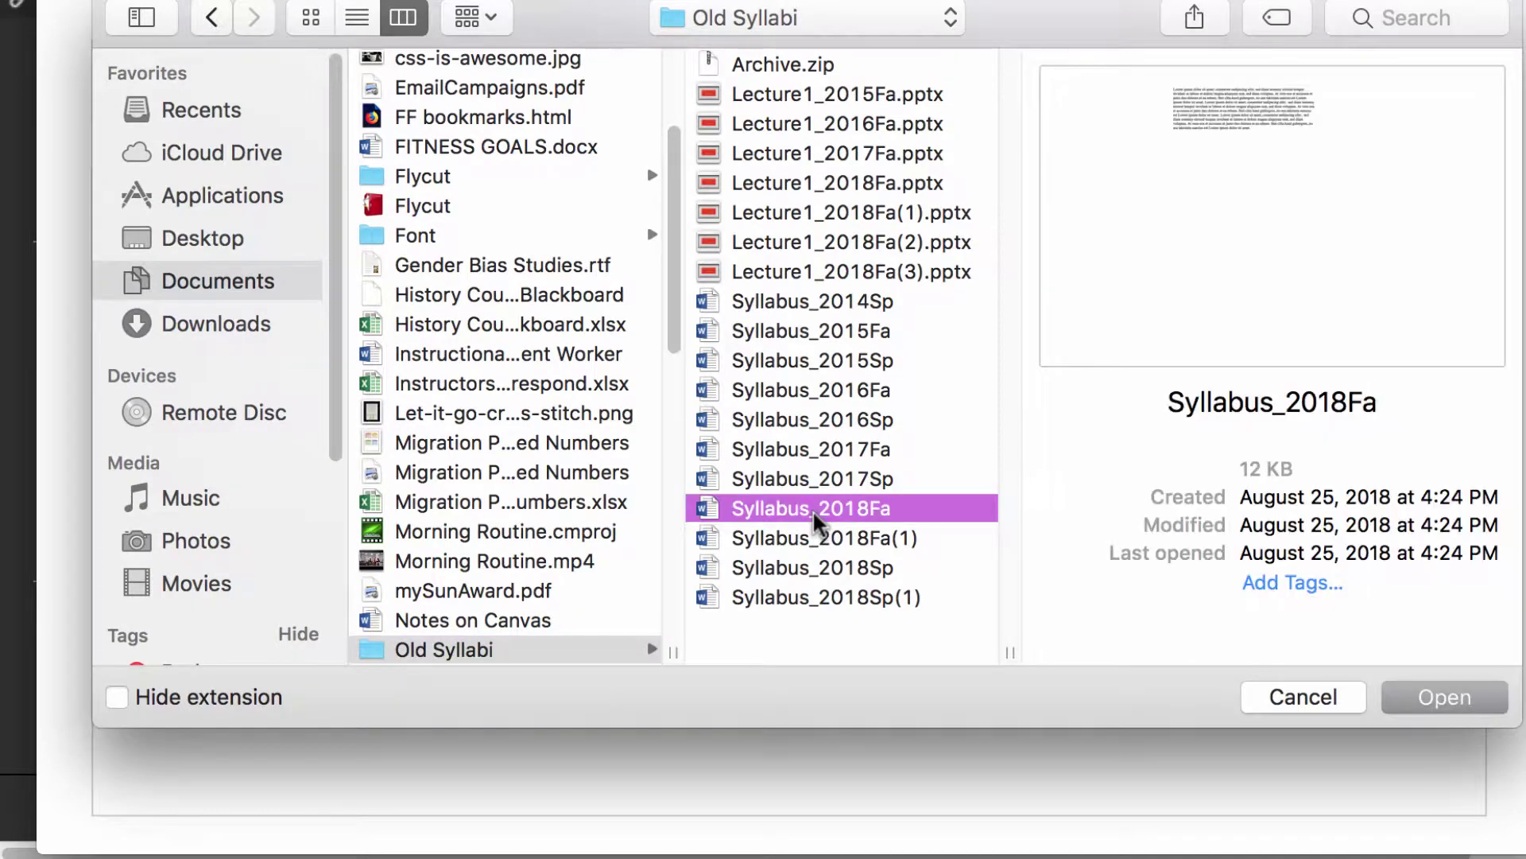
{"action": "left_click", "coordinate": [1423, 698]}
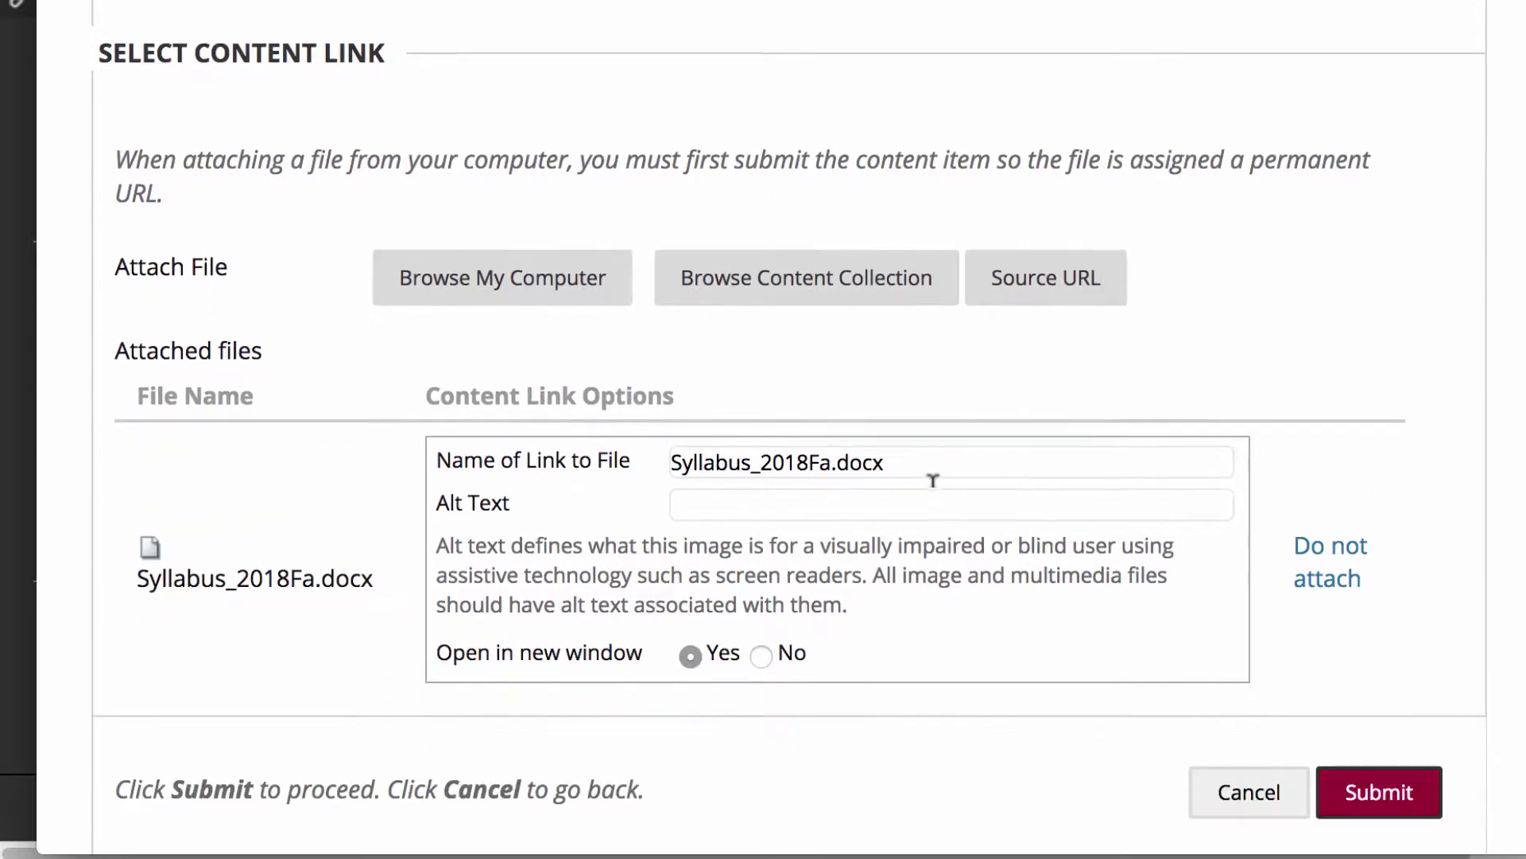
{"action": "scroll", "coordinate": [965, 493], "scroll_direction": "down", "scroll_amount": 2}
{"action": "left_click", "coordinate": [1376, 807]}
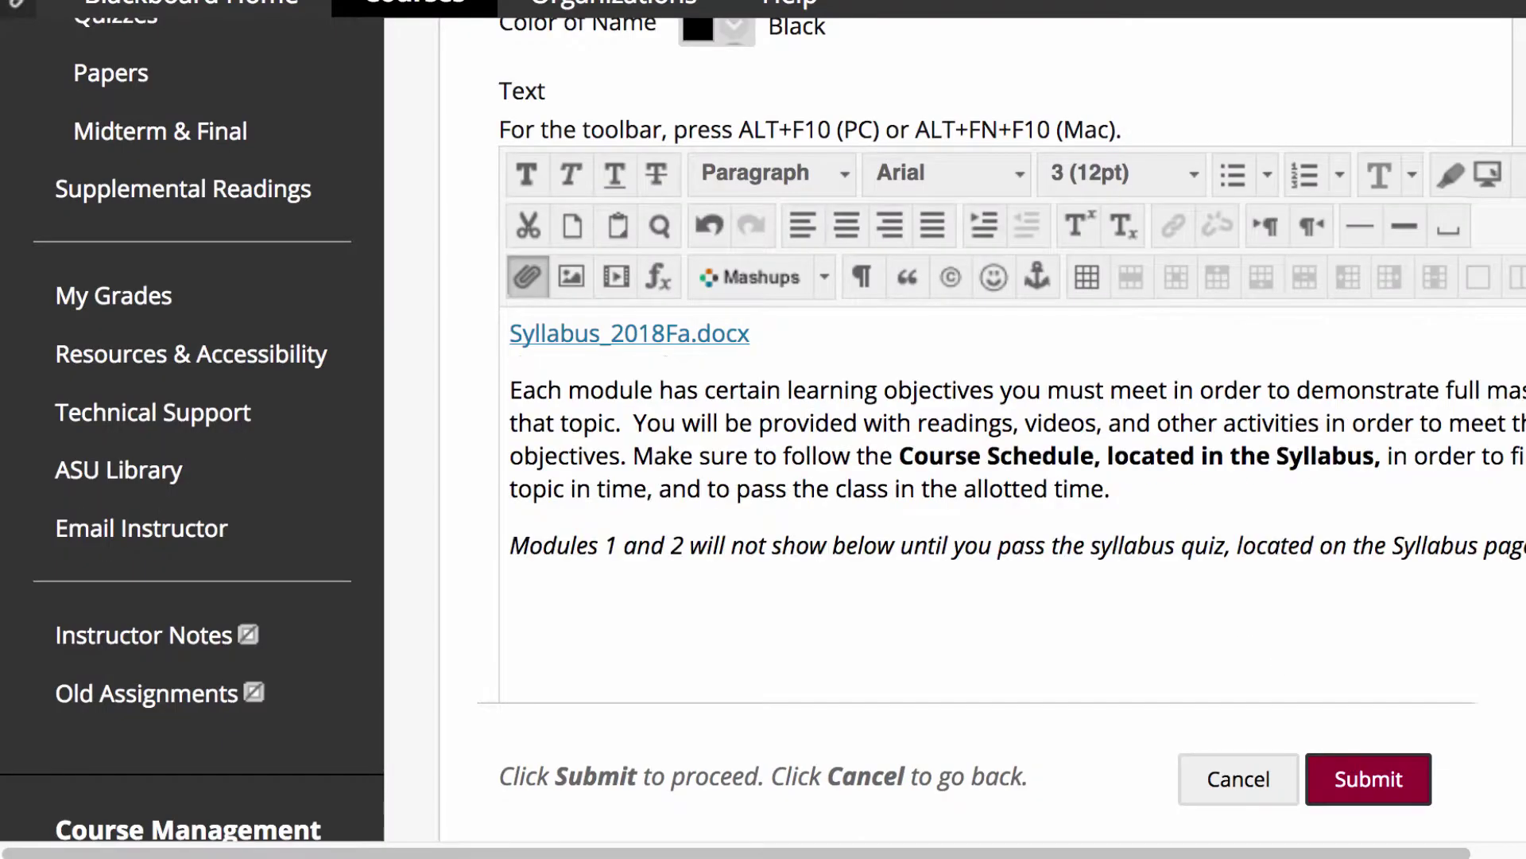
{"action": "left_click", "coordinate": [1365, 783]}
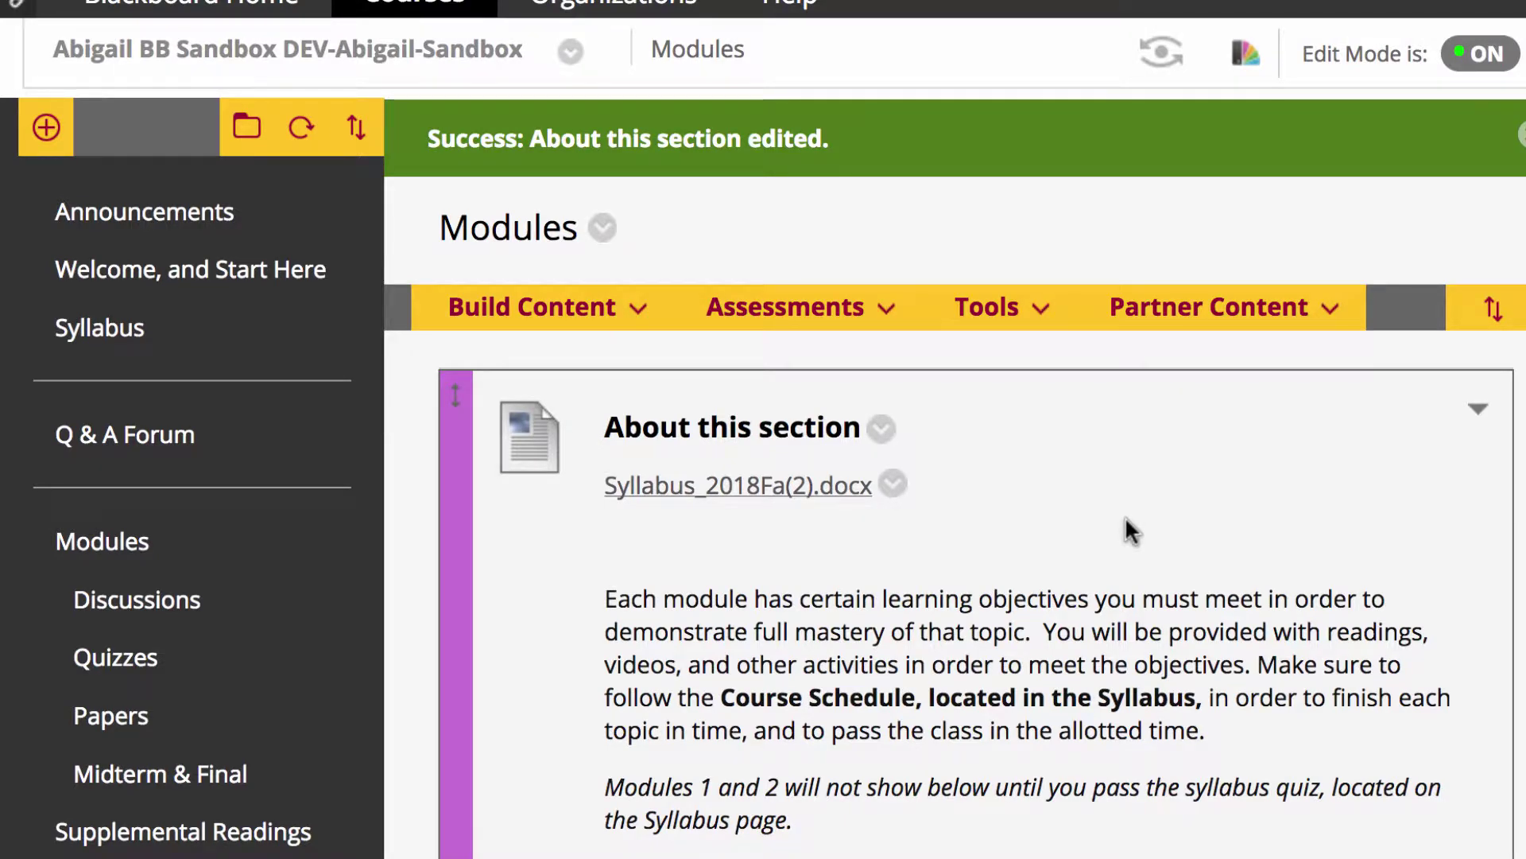
Reopen About this section for editing and select the old Syllabus_2018Fa(2).docx link.
{"action": "left_click", "coordinate": [895, 447]}
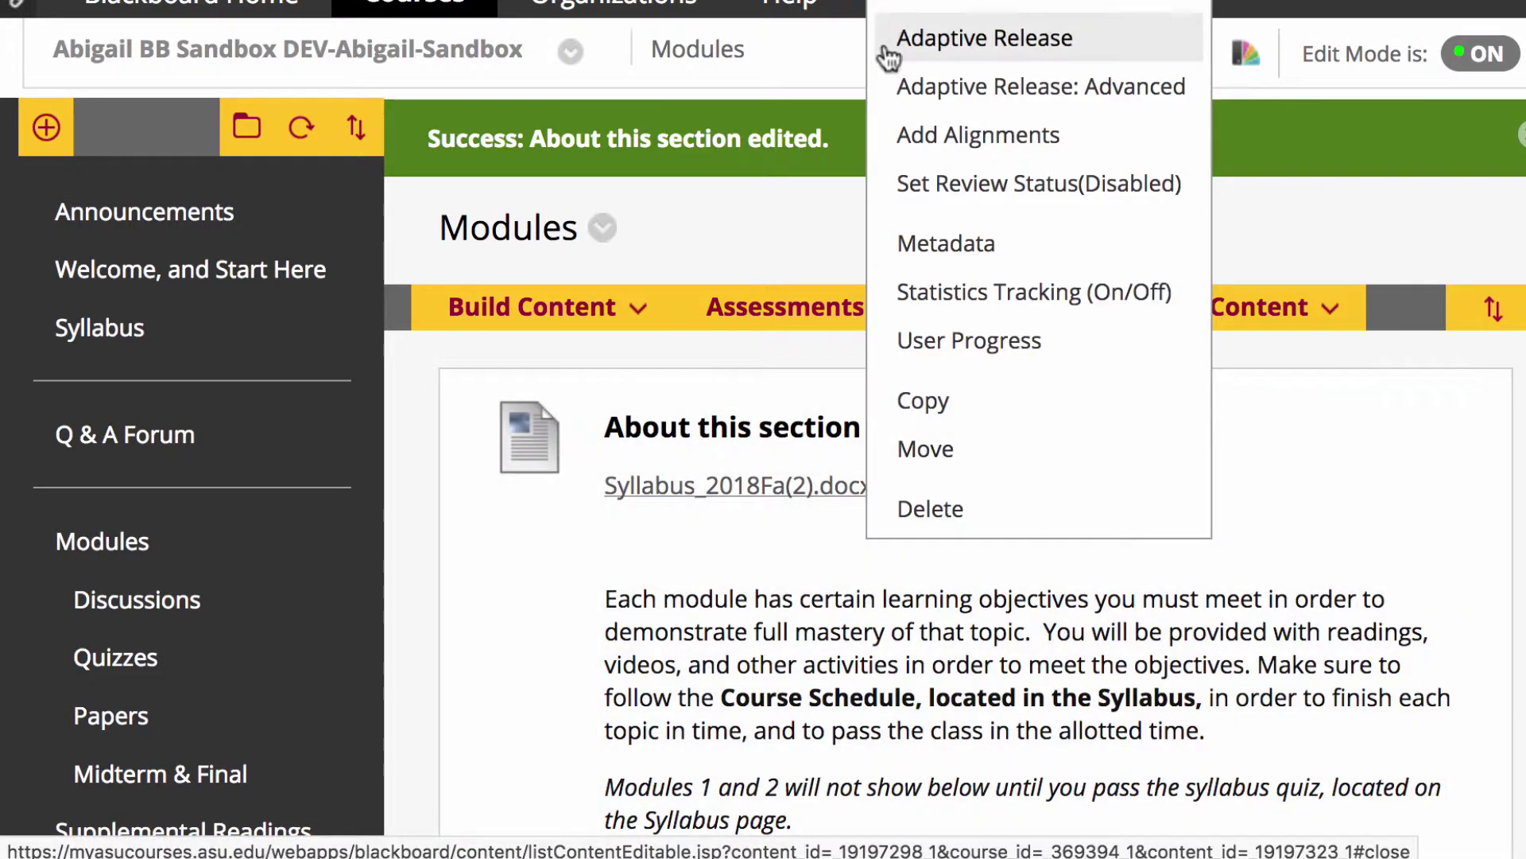
{"action": "left_click", "coordinate": [902, 24]}
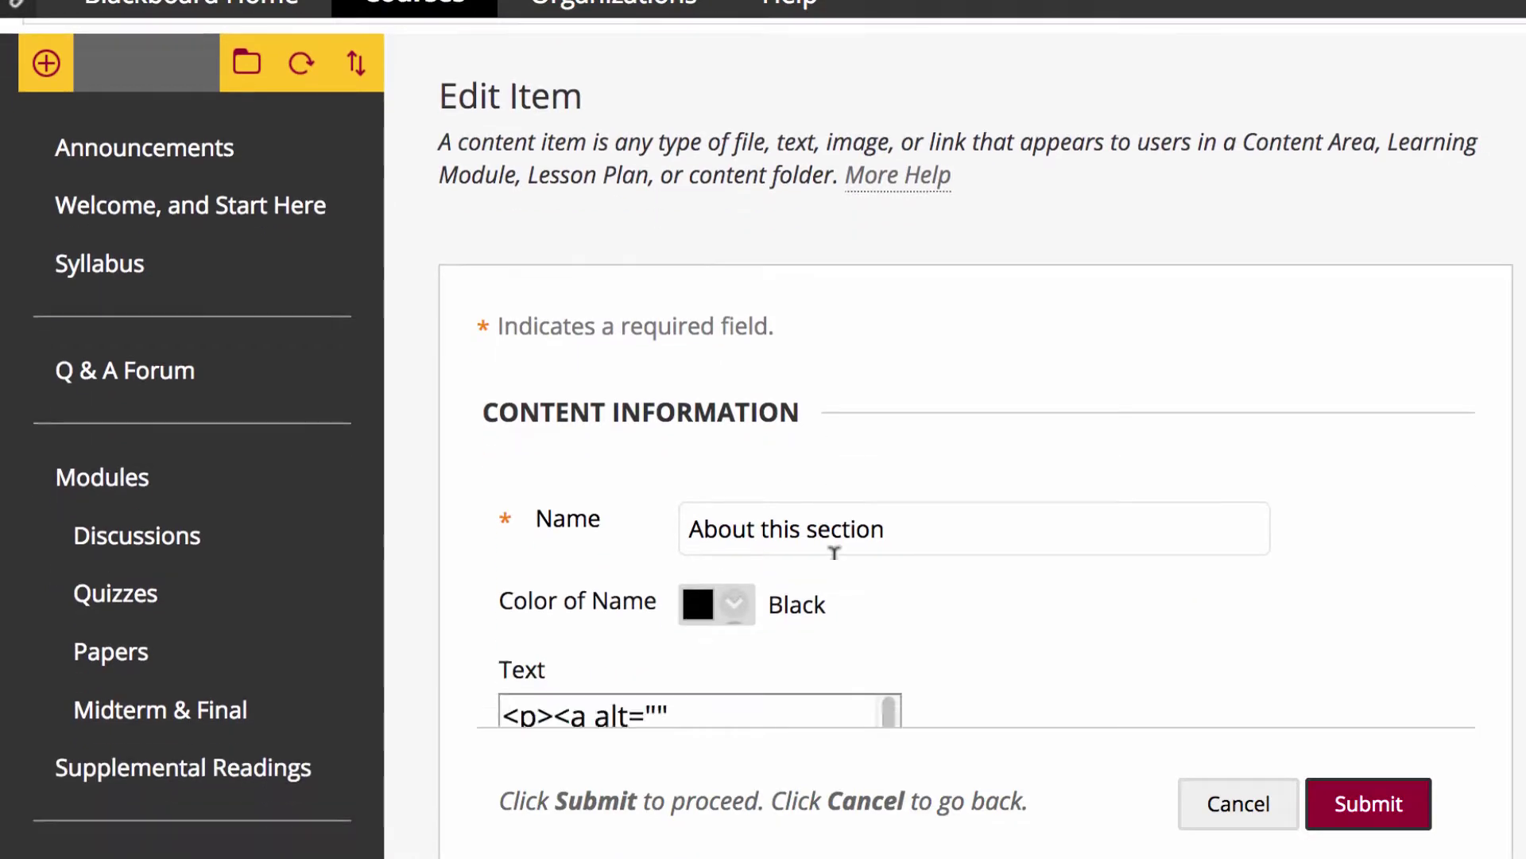
{"action": "scroll", "coordinate": [922, 524], "scroll_direction": "down", "scroll_amount": 5}
{"action": "left_click", "coordinate": [778, 430]}
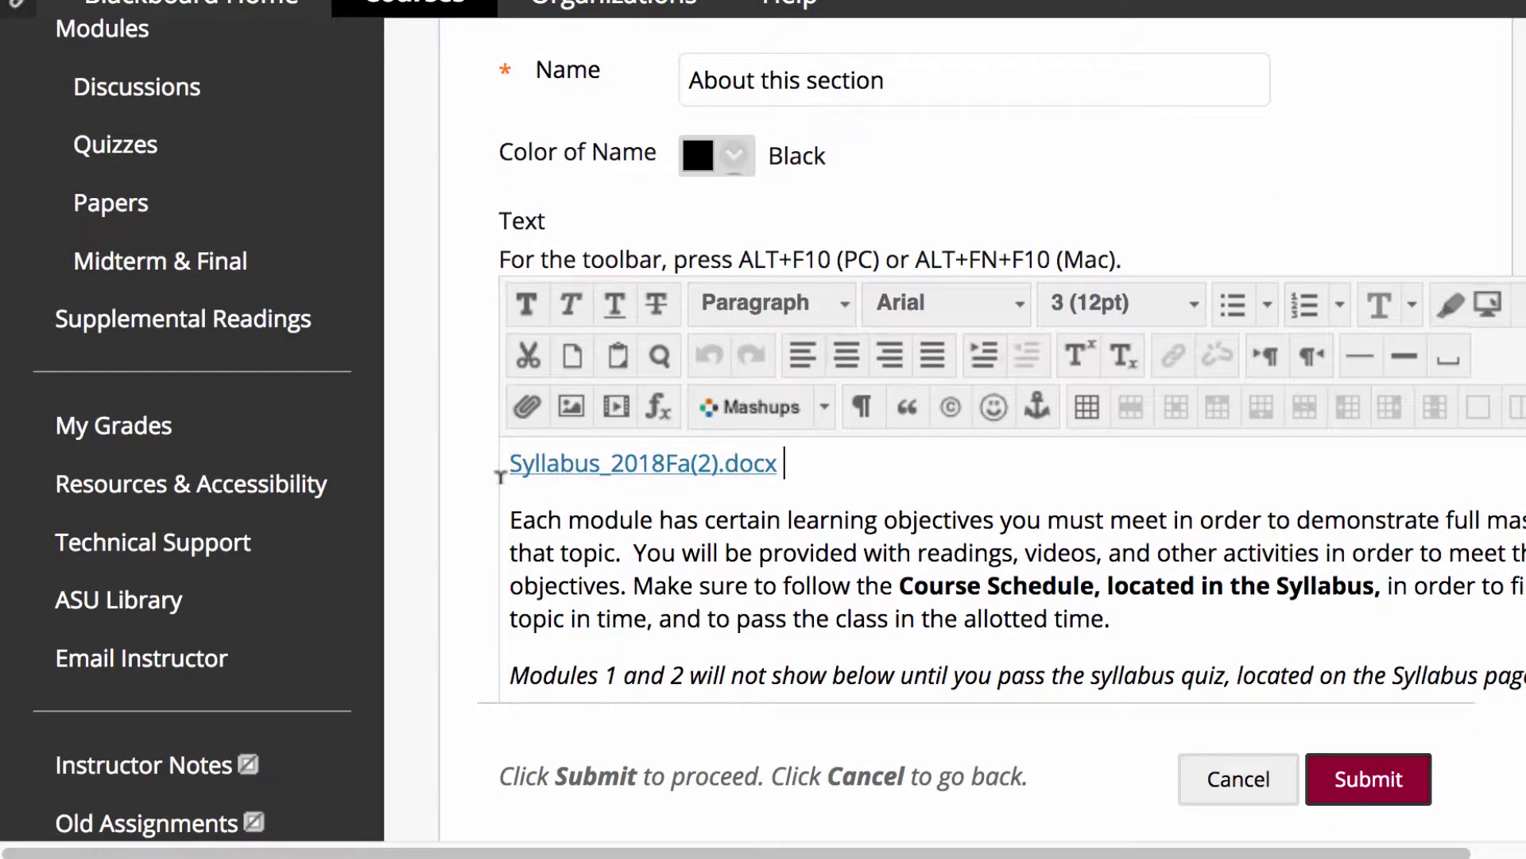
{"action": "left_click", "coordinate": [501, 430], "text": "shift"}
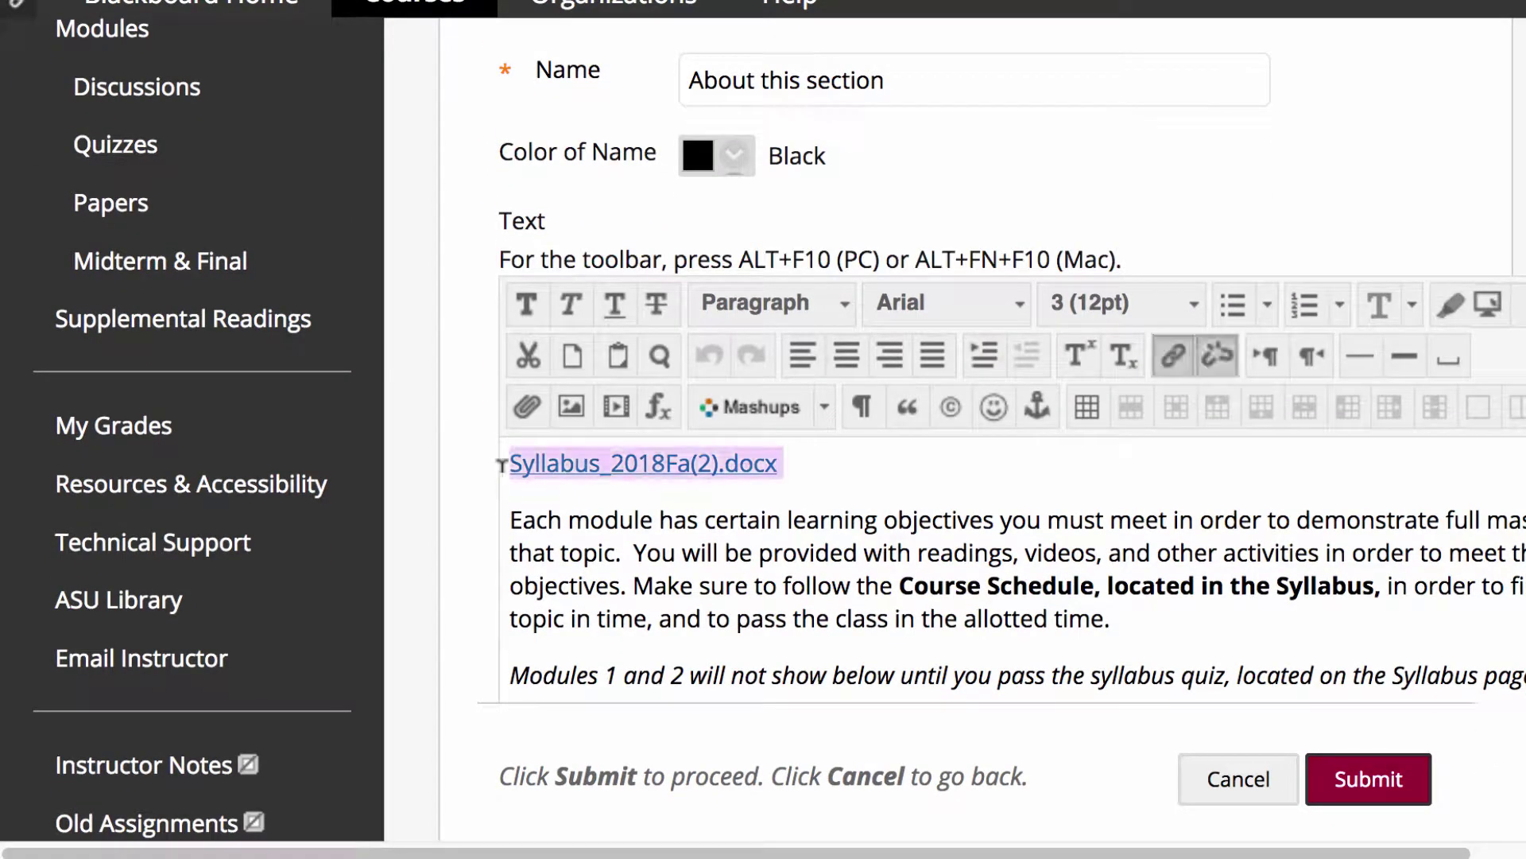
Replace the selected link with Syllabus_2018Fa.docx and save the item.
{"action": "left_click", "coordinate": [526, 407]}
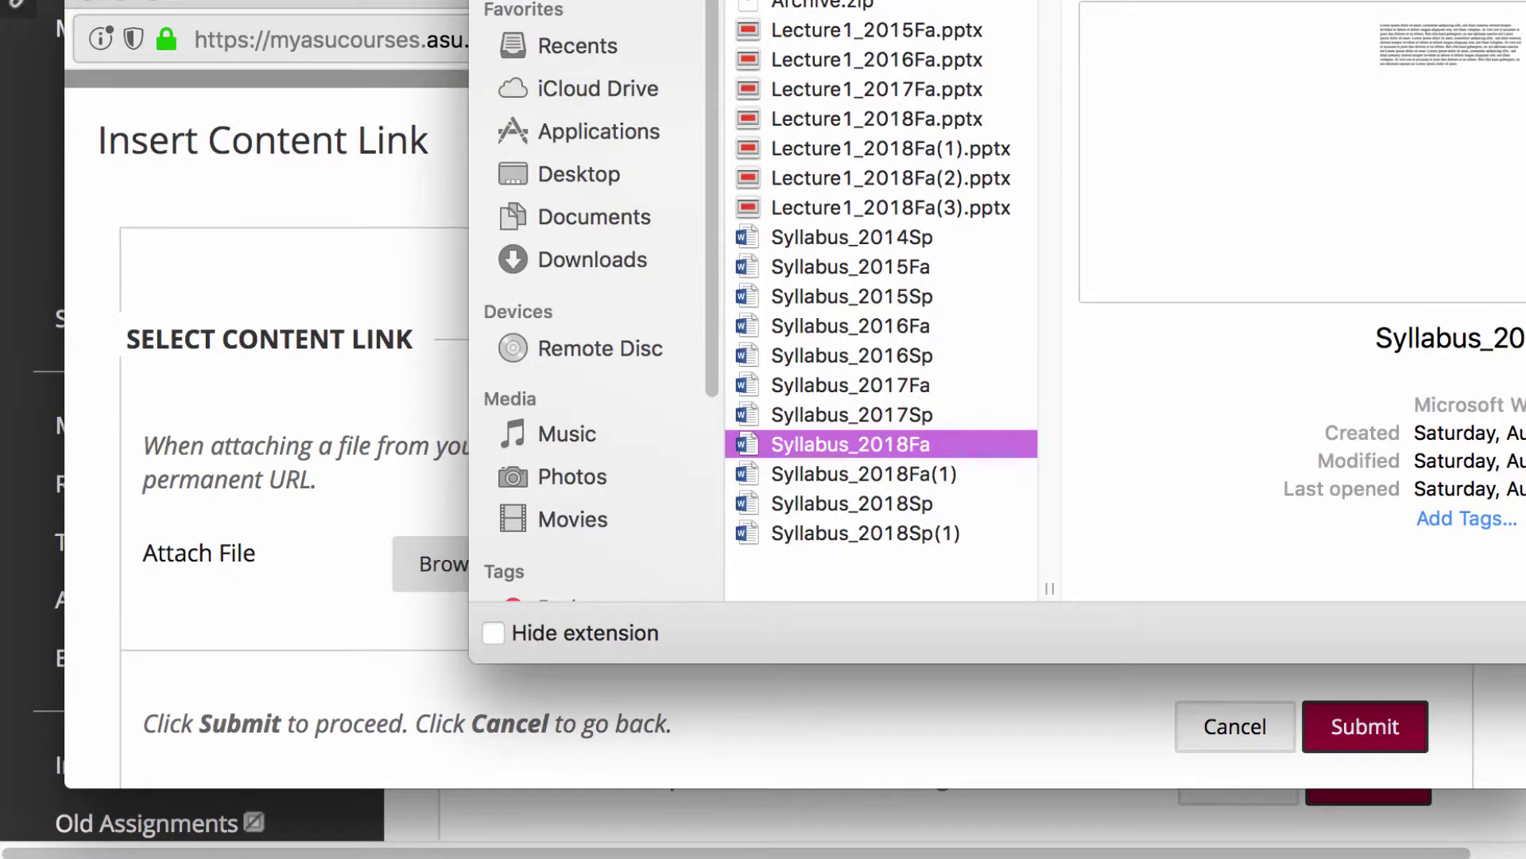
{"action": "key", "text": "Return"}
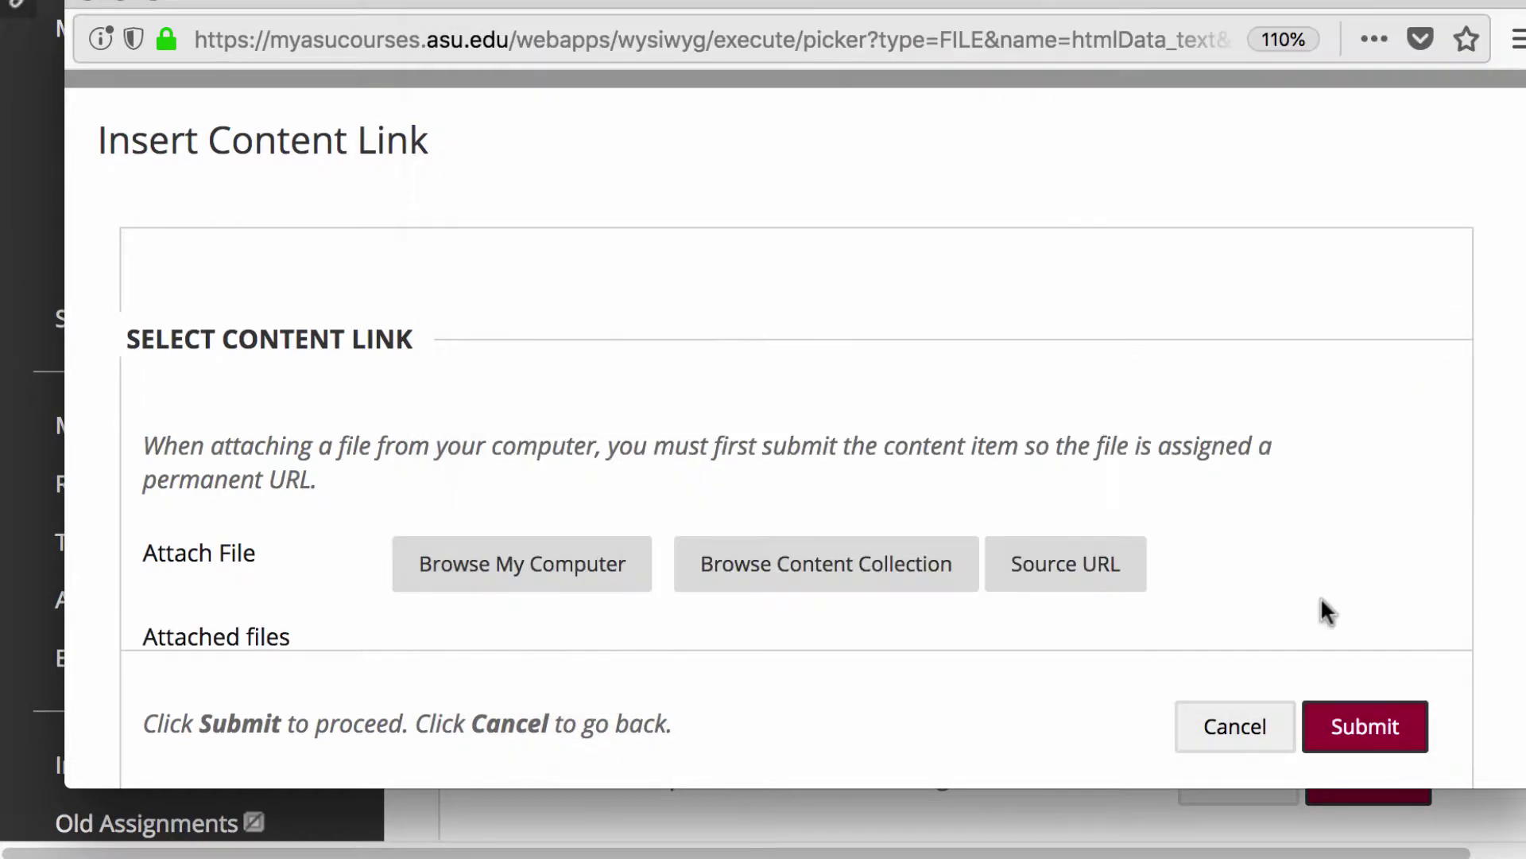
{"action": "scroll", "coordinate": [1319, 595], "scroll_direction": "down", "scroll_amount": 4}
{"action": "left_click", "coordinate": [1364, 725]}
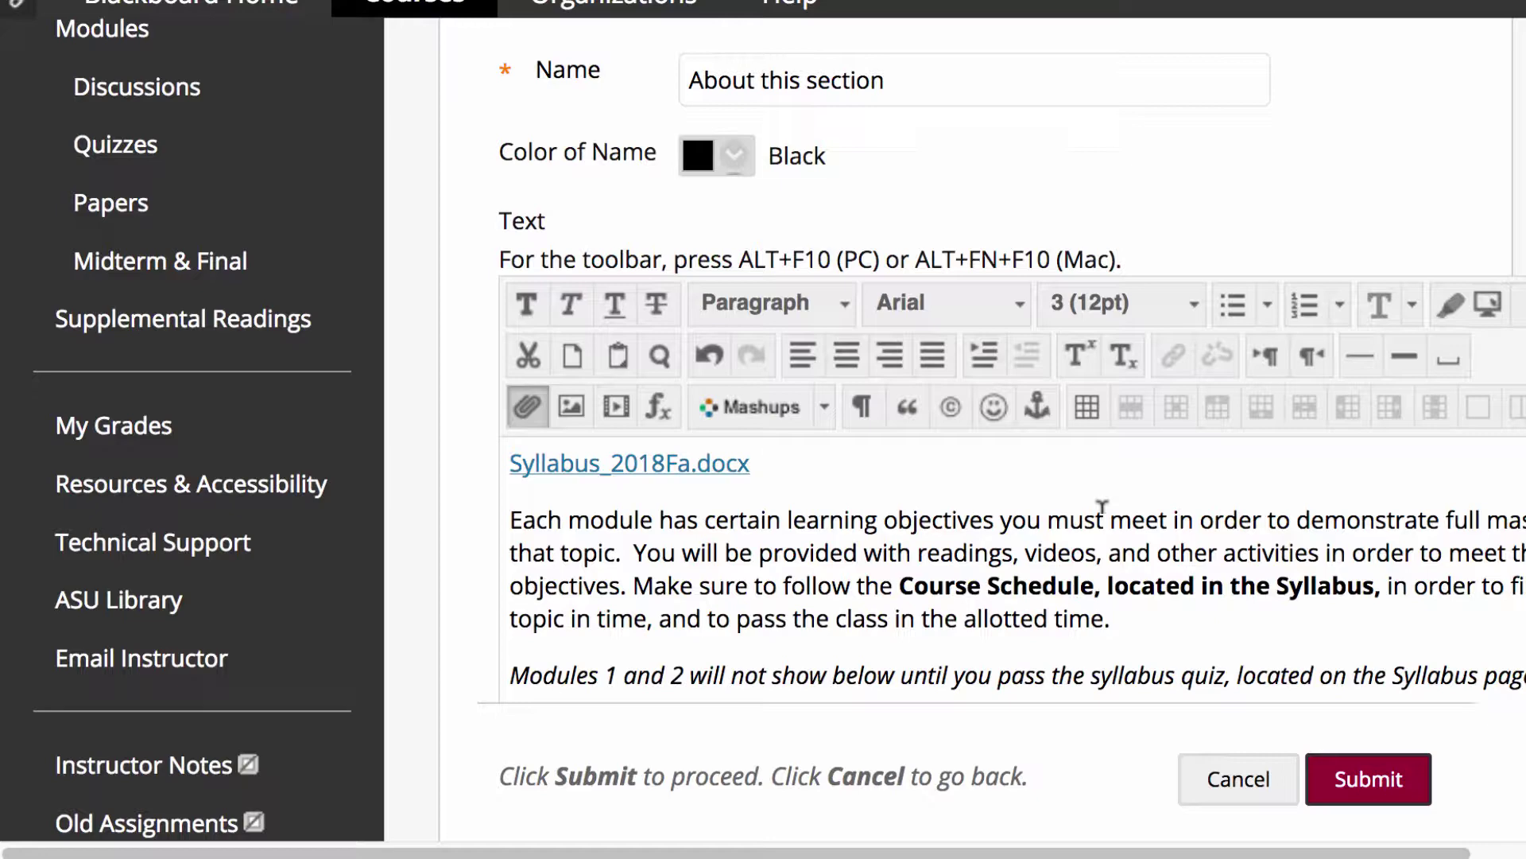
{"action": "left_click", "coordinate": [1380, 781]}
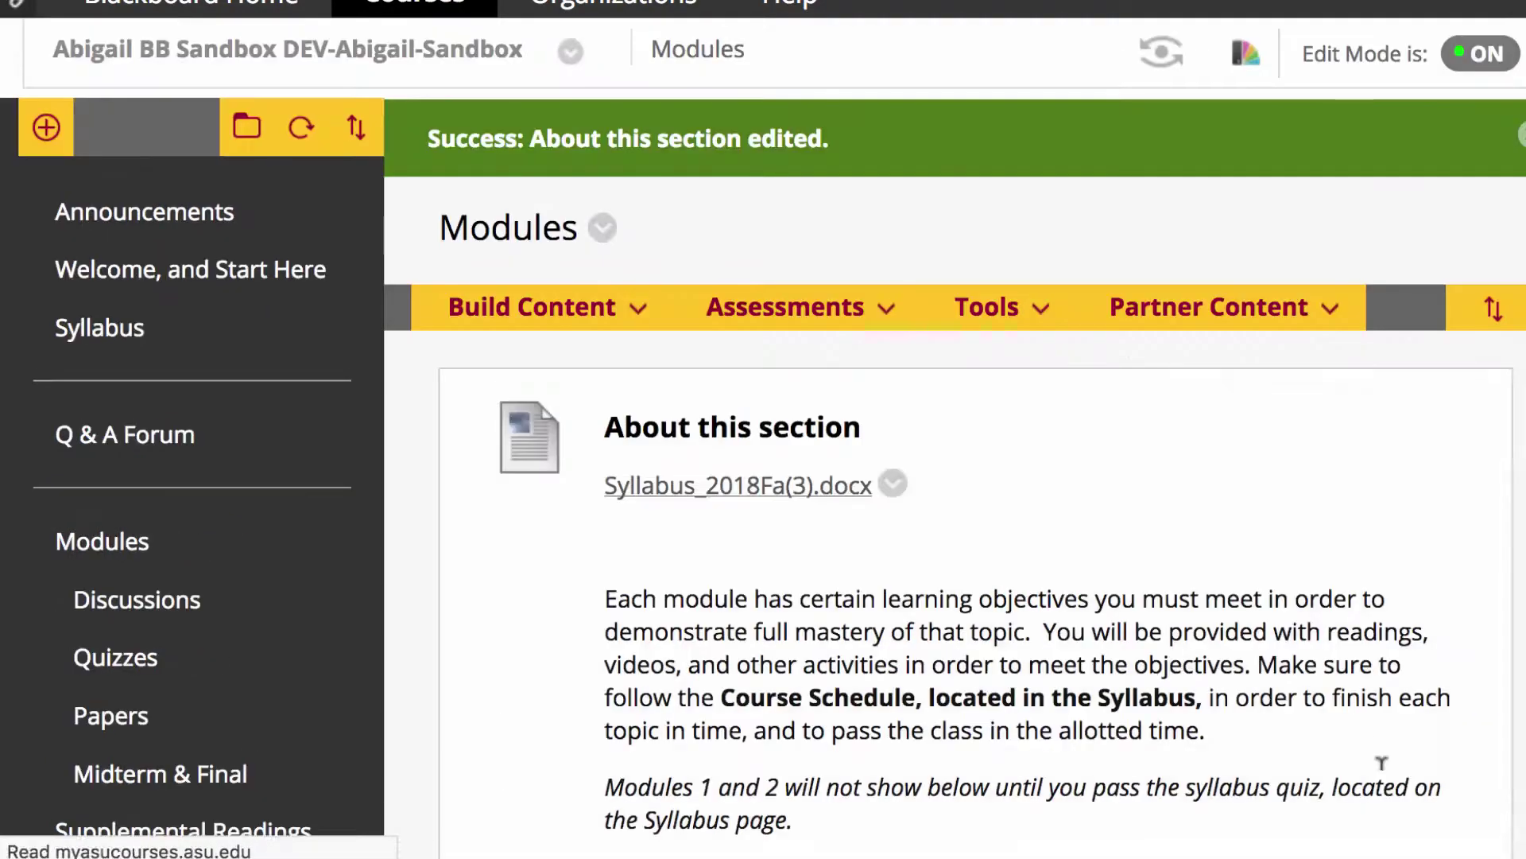
{"action": "mouse_move", "coordinate": [1256, 612]}
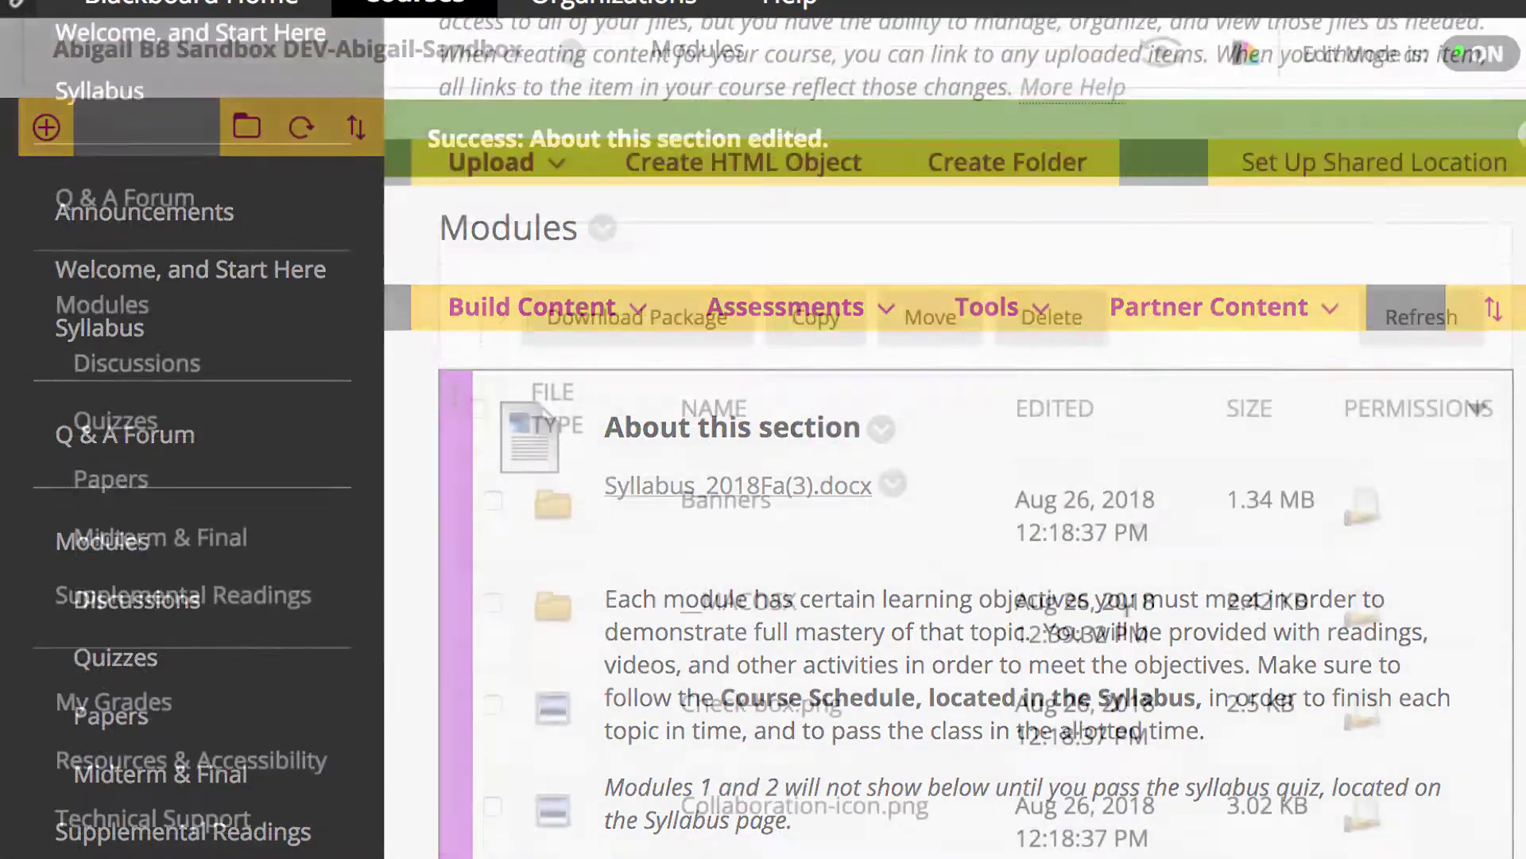
{"action": "scroll", "coordinate": [1134, 531], "scroll_direction": "down", "scroll_amount": 10}
{"action": "scroll", "coordinate": [1136, 537], "scroll_direction": "down", "scroll_amount": 7}
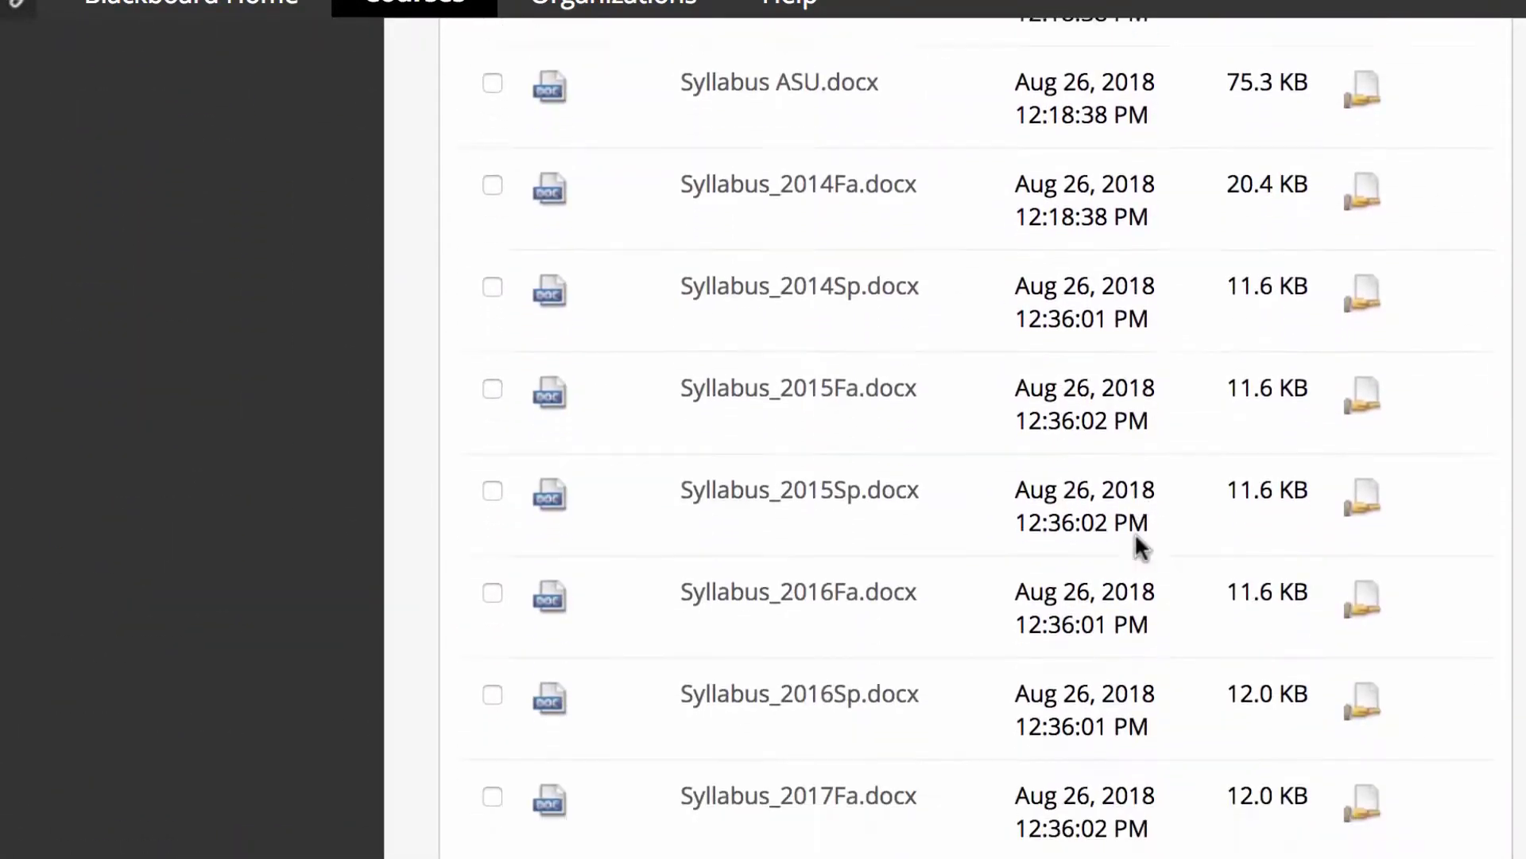
{"action": "scroll", "coordinate": [1135, 535], "scroll_direction": "down", "scroll_amount": 9}
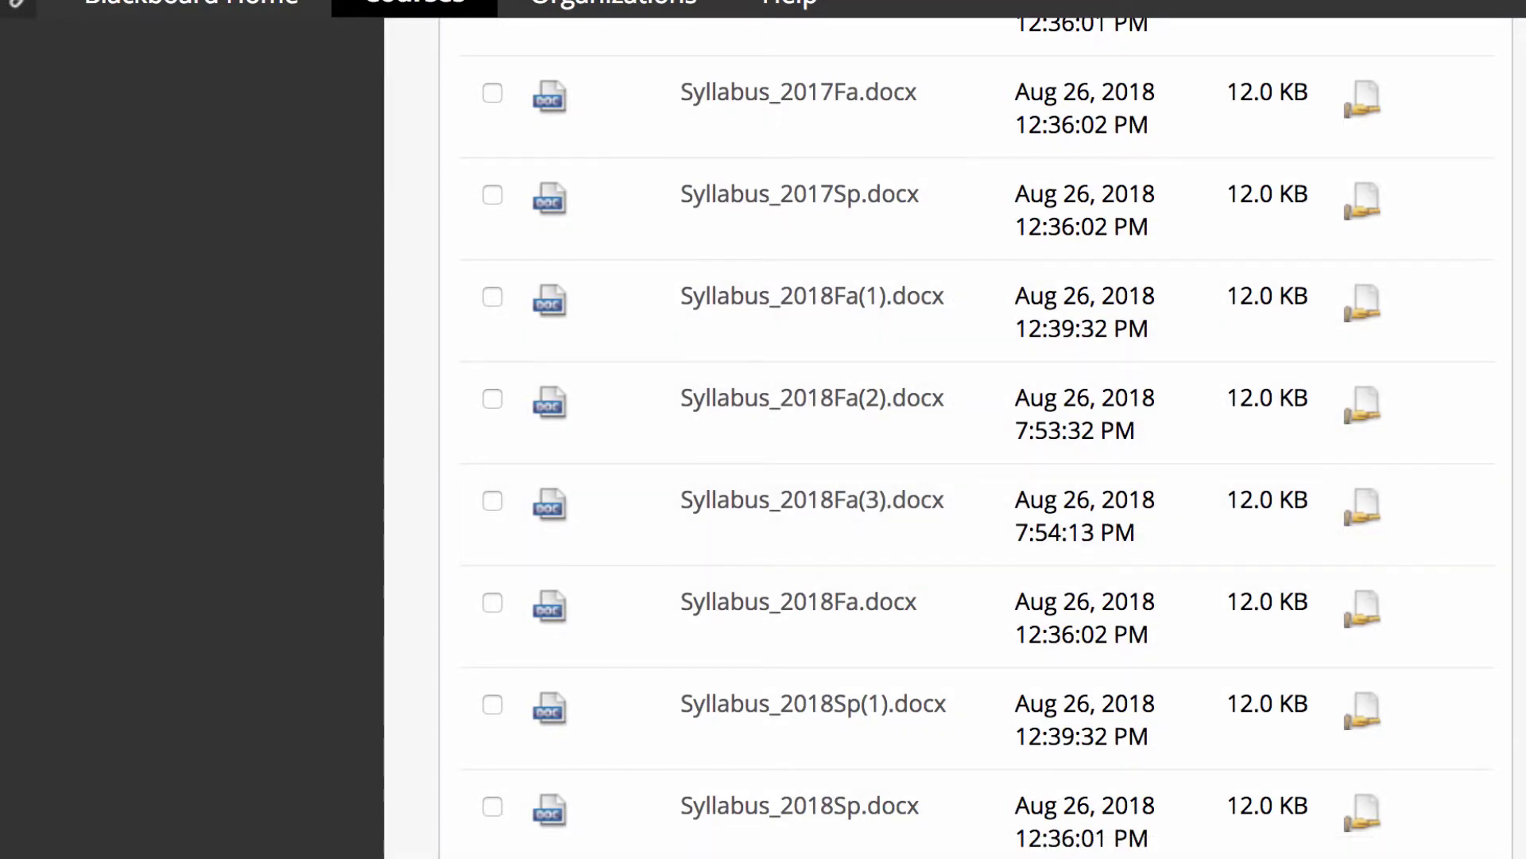
{"action": "scroll", "coordinate": [1099, 570], "scroll_direction": "up", "scroll_amount": 10}
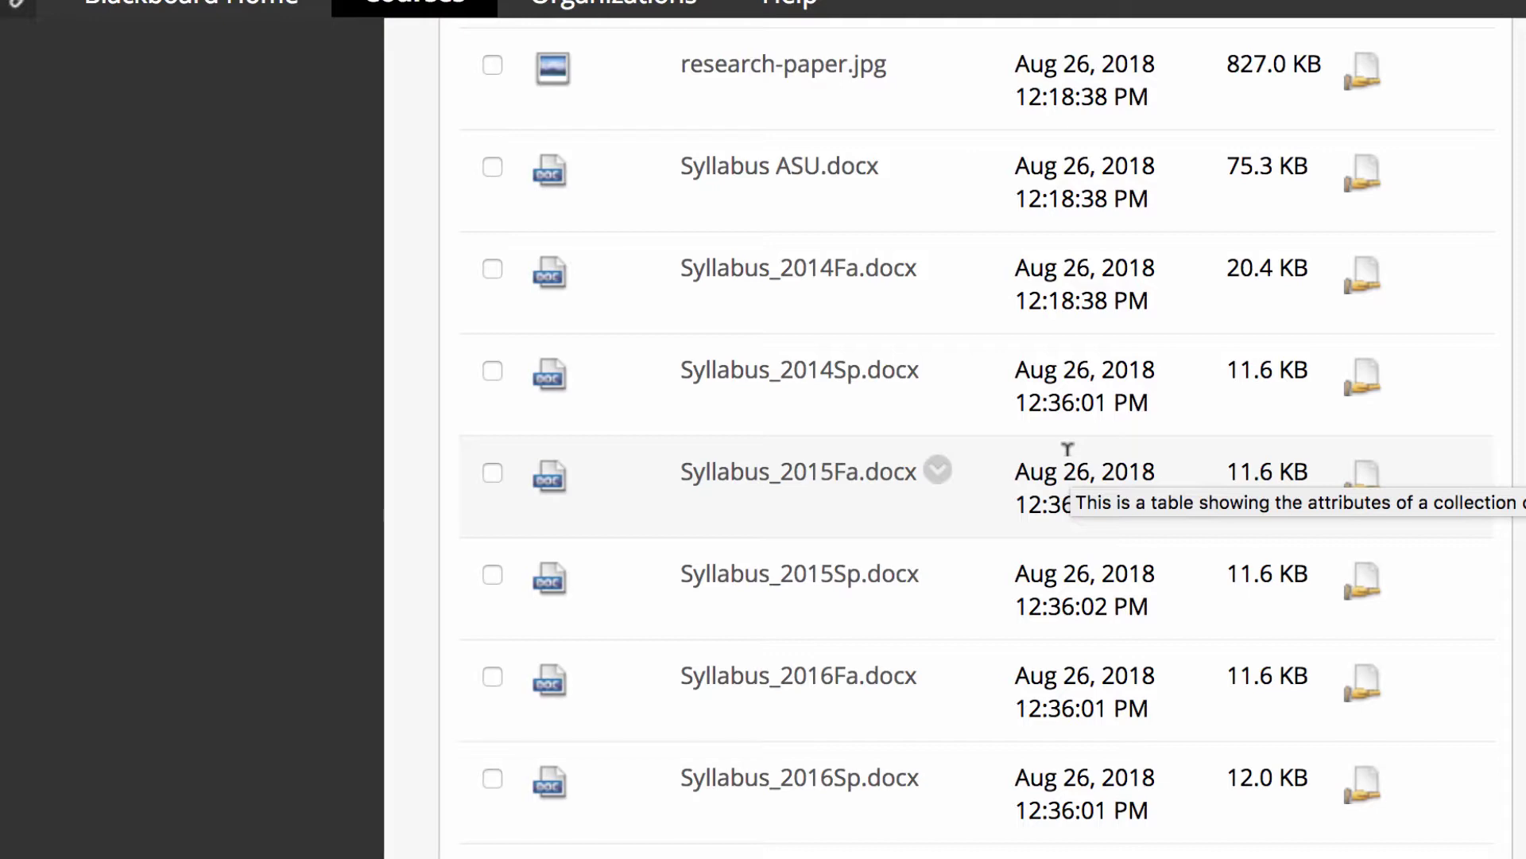
{"action": "scroll", "coordinate": [1067, 449], "scroll_direction": "down", "scroll_amount": 10}
Show all 34 items, select them all, and start deleting them.
{"action": "left_click", "coordinate": [1189, 454]}
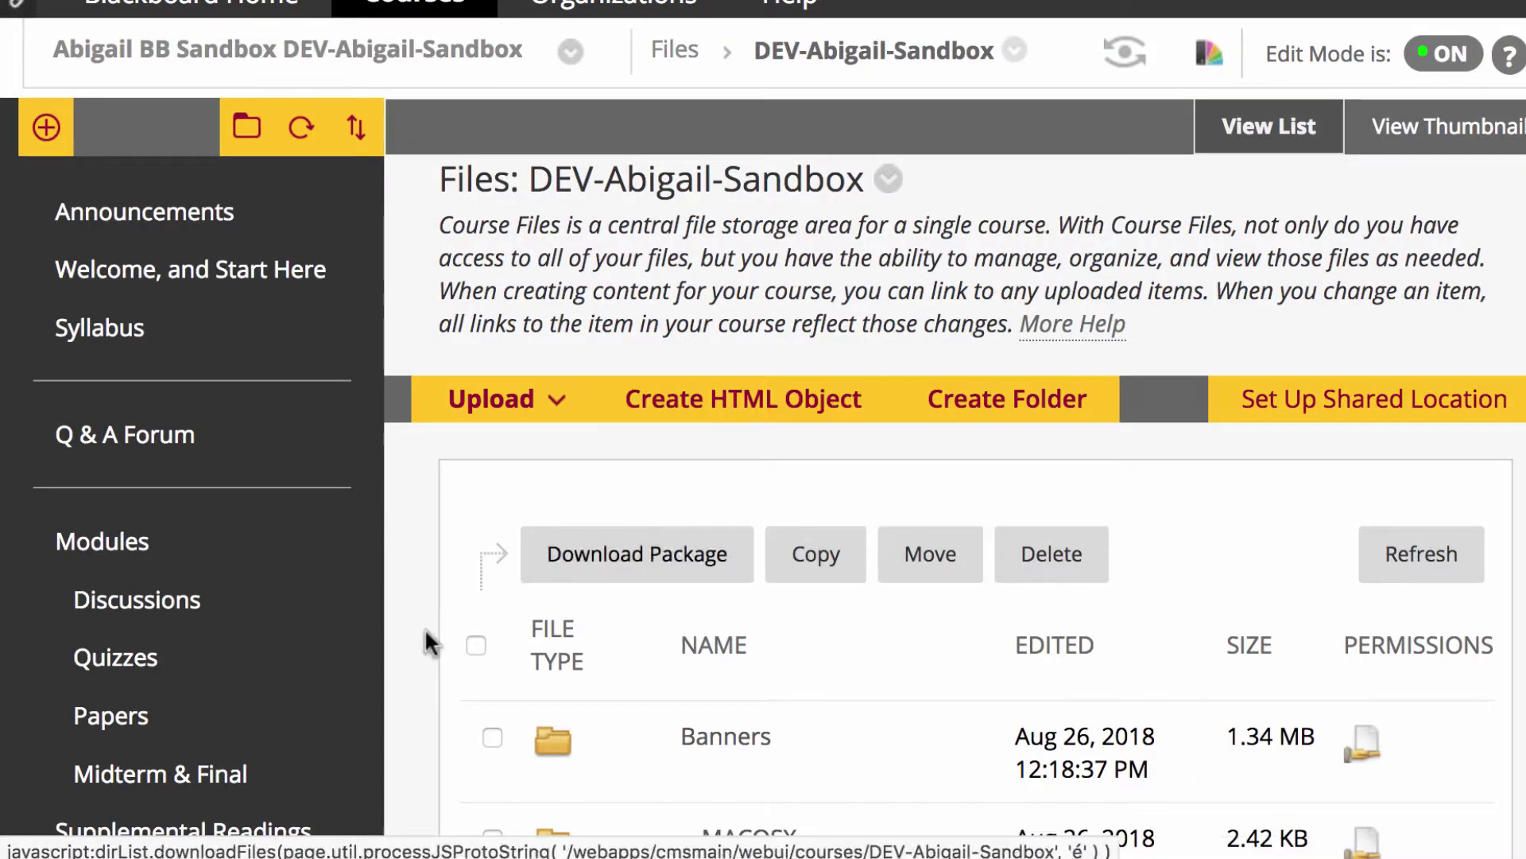
{"action": "left_click", "coordinate": [475, 644]}
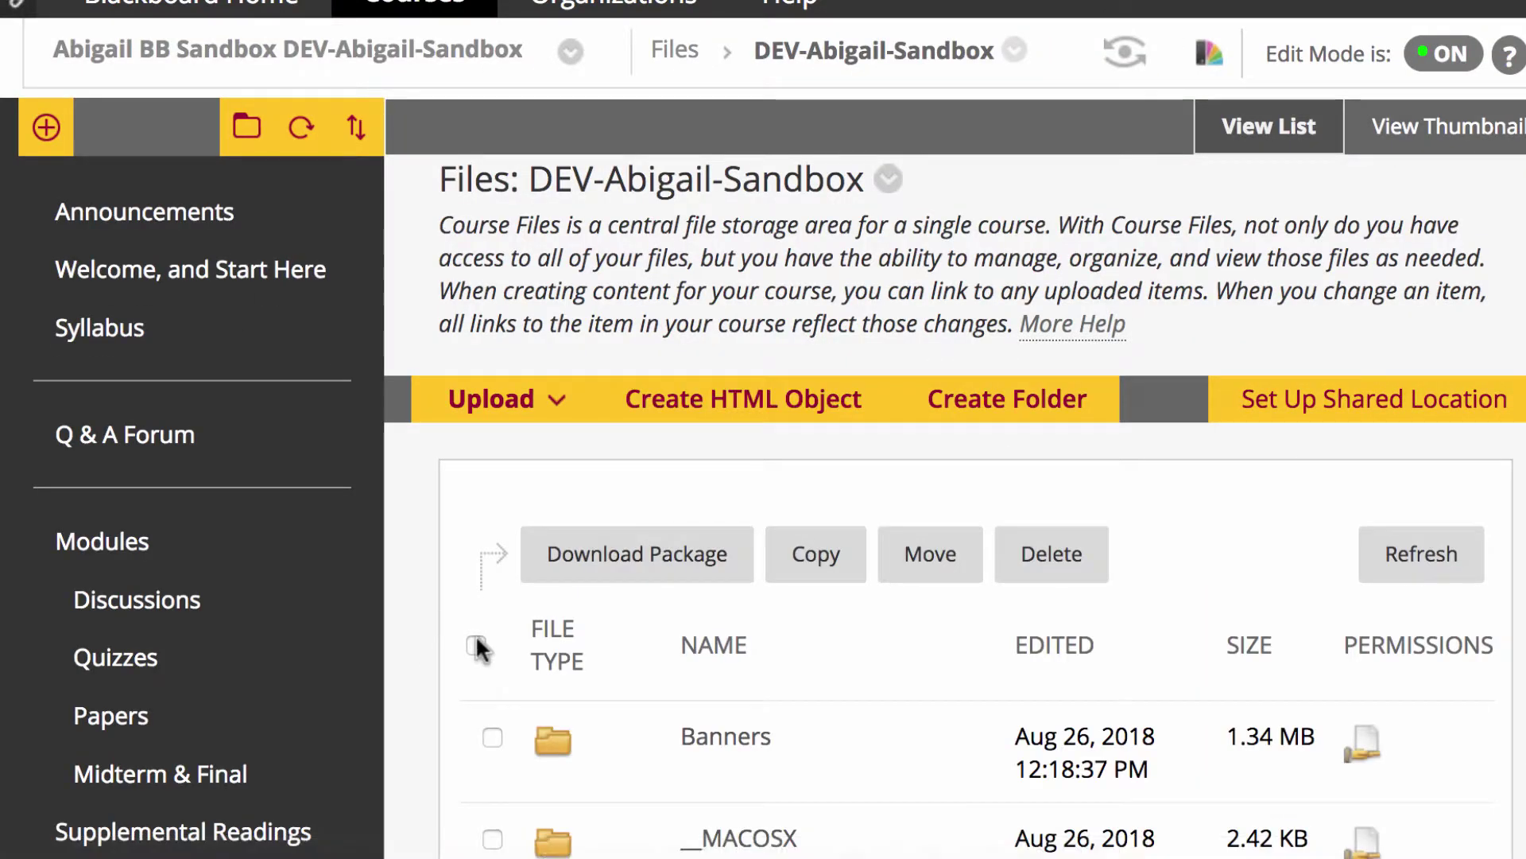
{"action": "scroll", "coordinate": [569, 685], "scroll_direction": "down", "scroll_amount": 7}
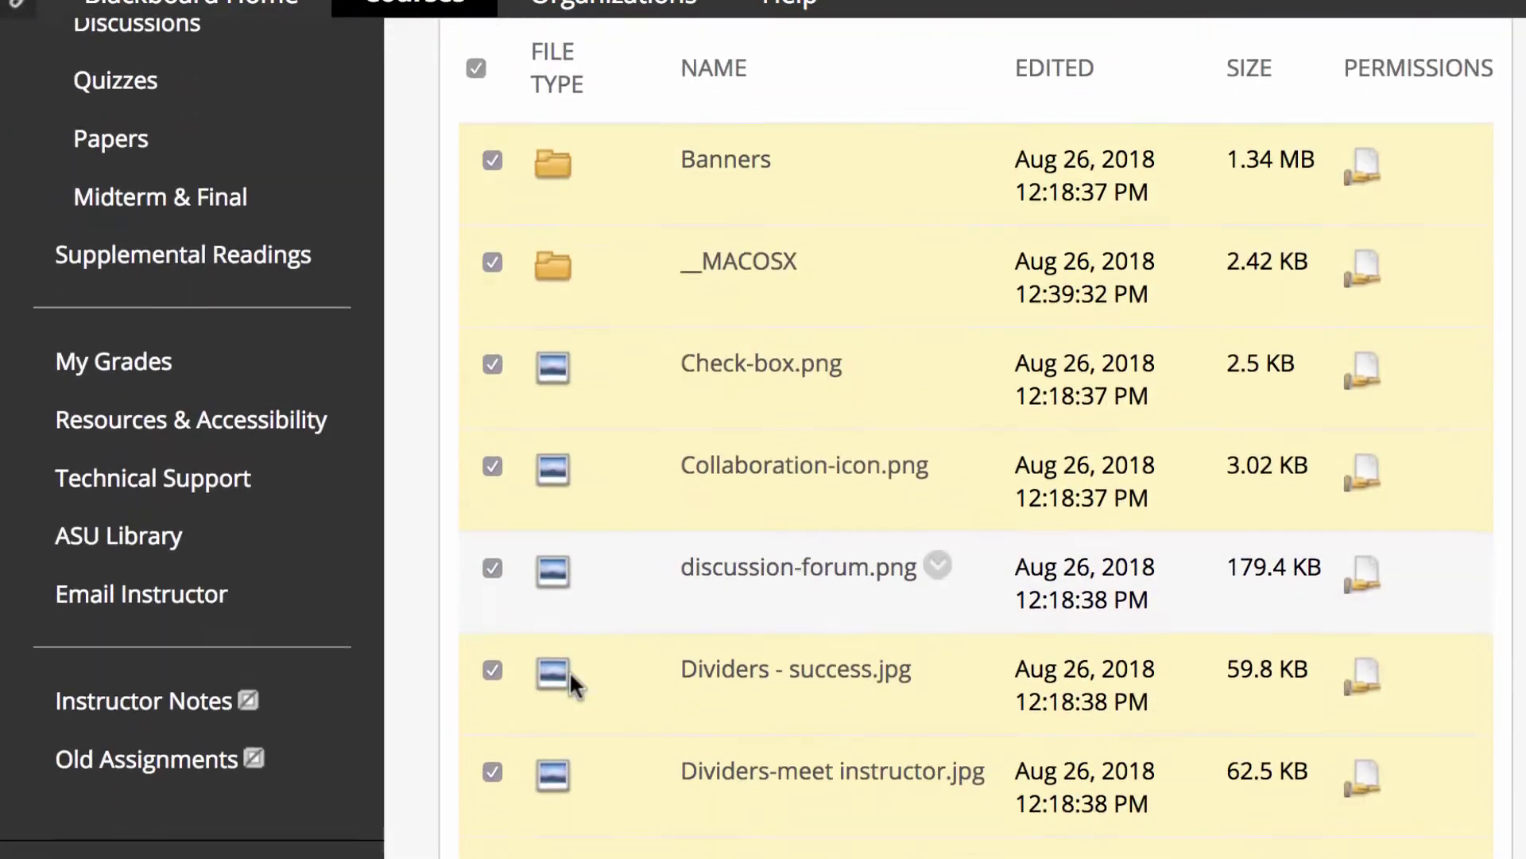
{"action": "scroll", "coordinate": [1048, 297], "scroll_direction": "up", "scroll_amount": 3}
{"action": "left_click", "coordinate": [1051, 250]}
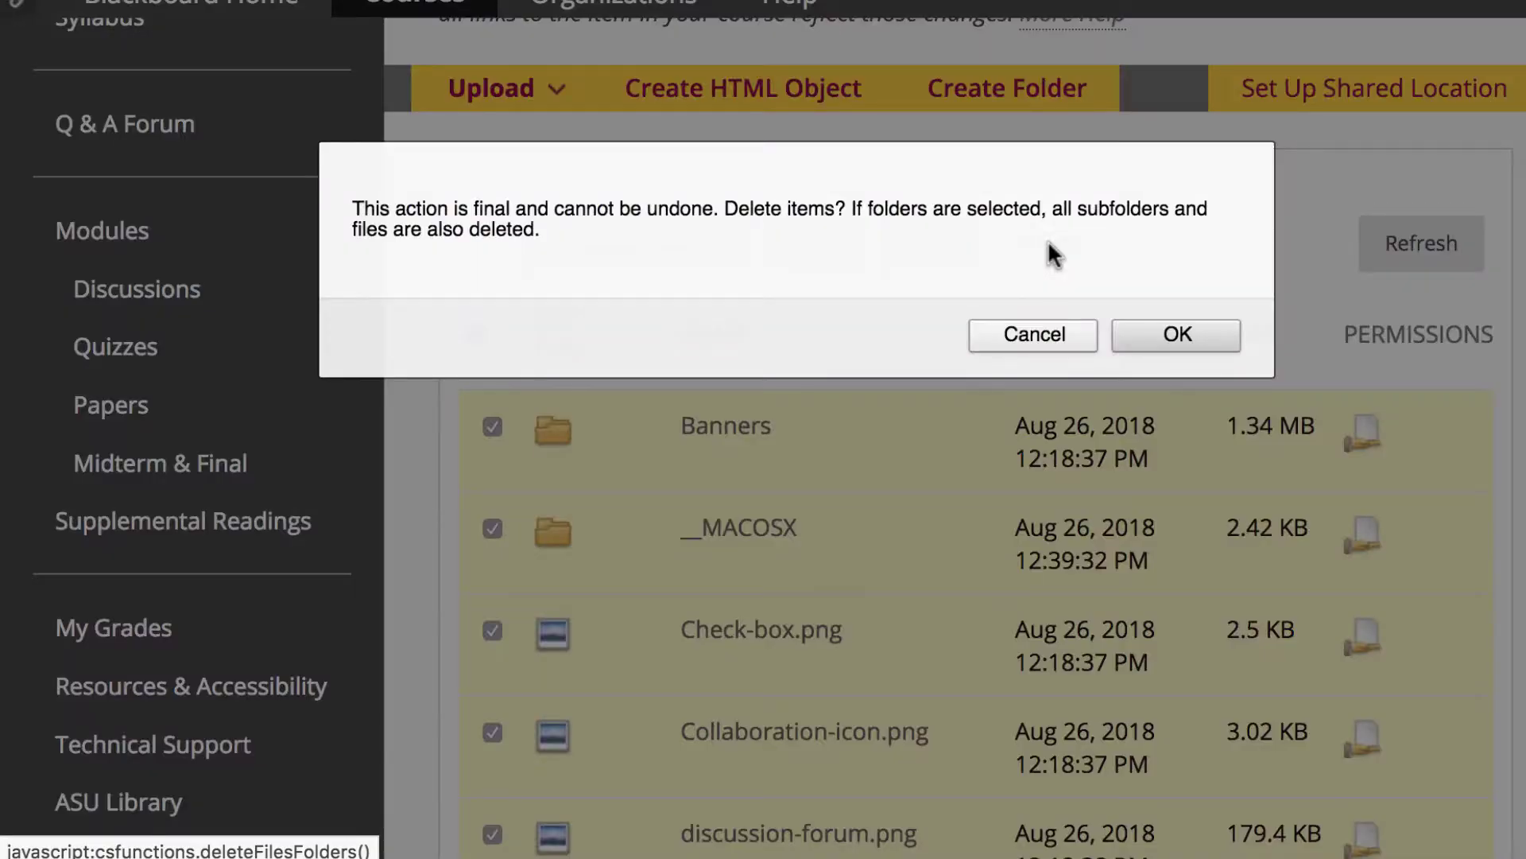
{"action": "left_click", "coordinate": [1126, 337]}
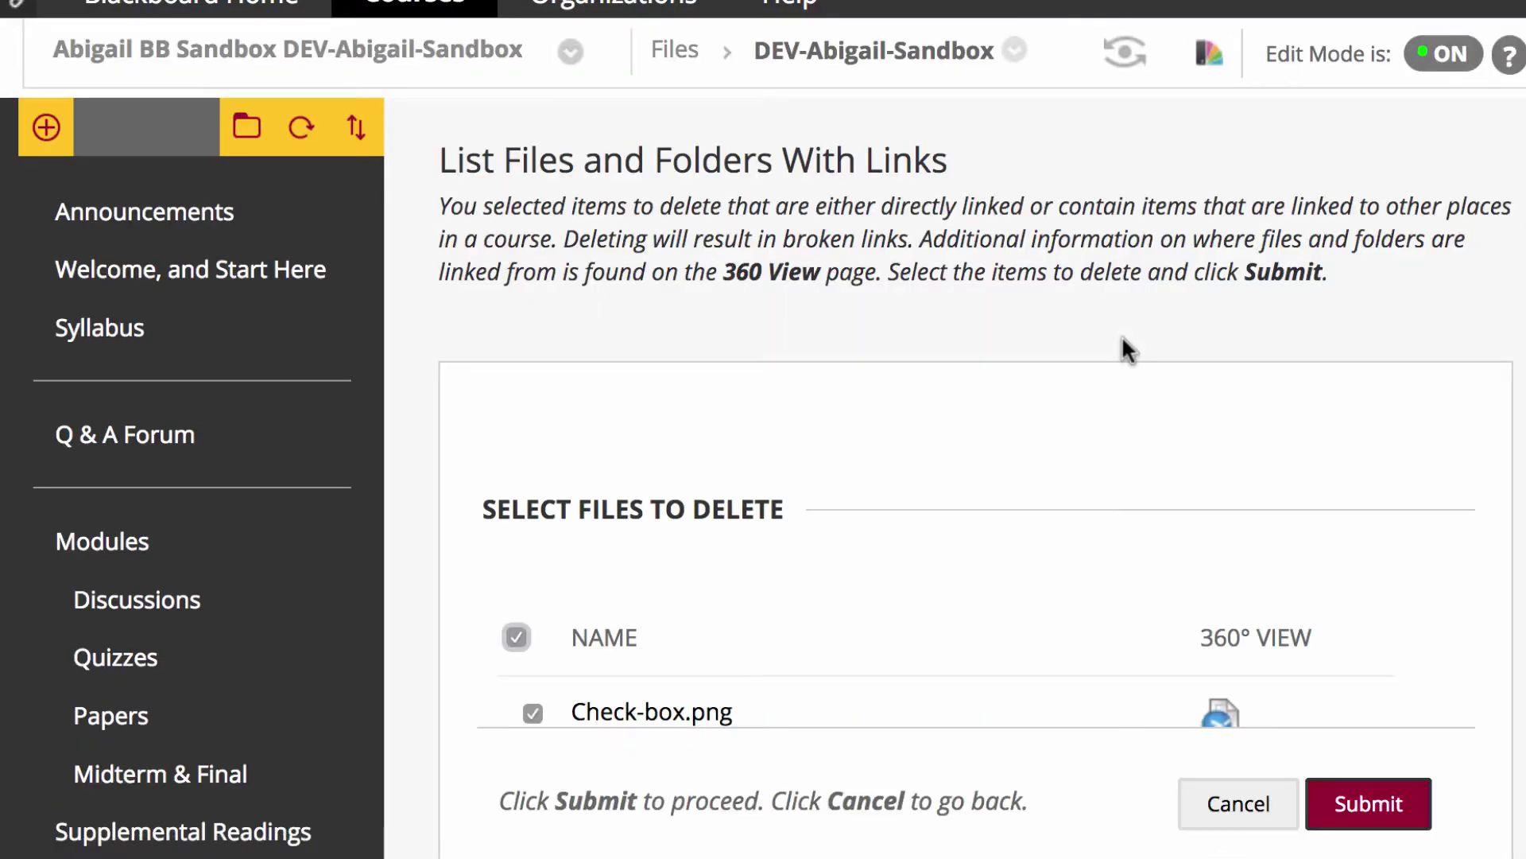
Exclude the linked files and the Banners folder, then delete the remaining unlinked items.
{"action": "scroll", "coordinate": [919, 488], "scroll_direction": "down", "scroll_amount": 6}
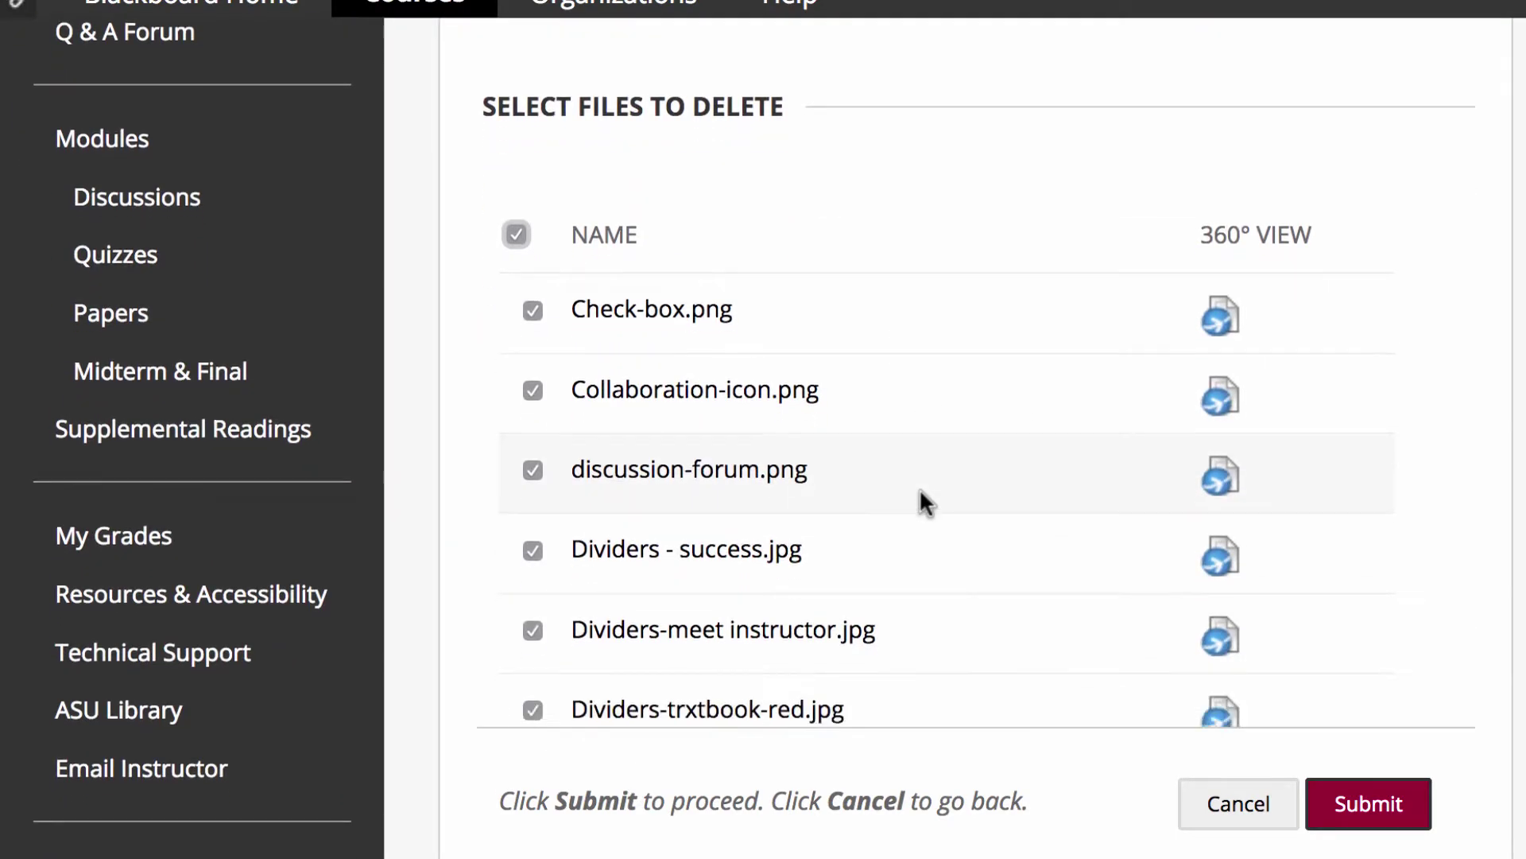
{"action": "scroll", "coordinate": [919, 488], "scroll_direction": "down", "scroll_amount": 9}
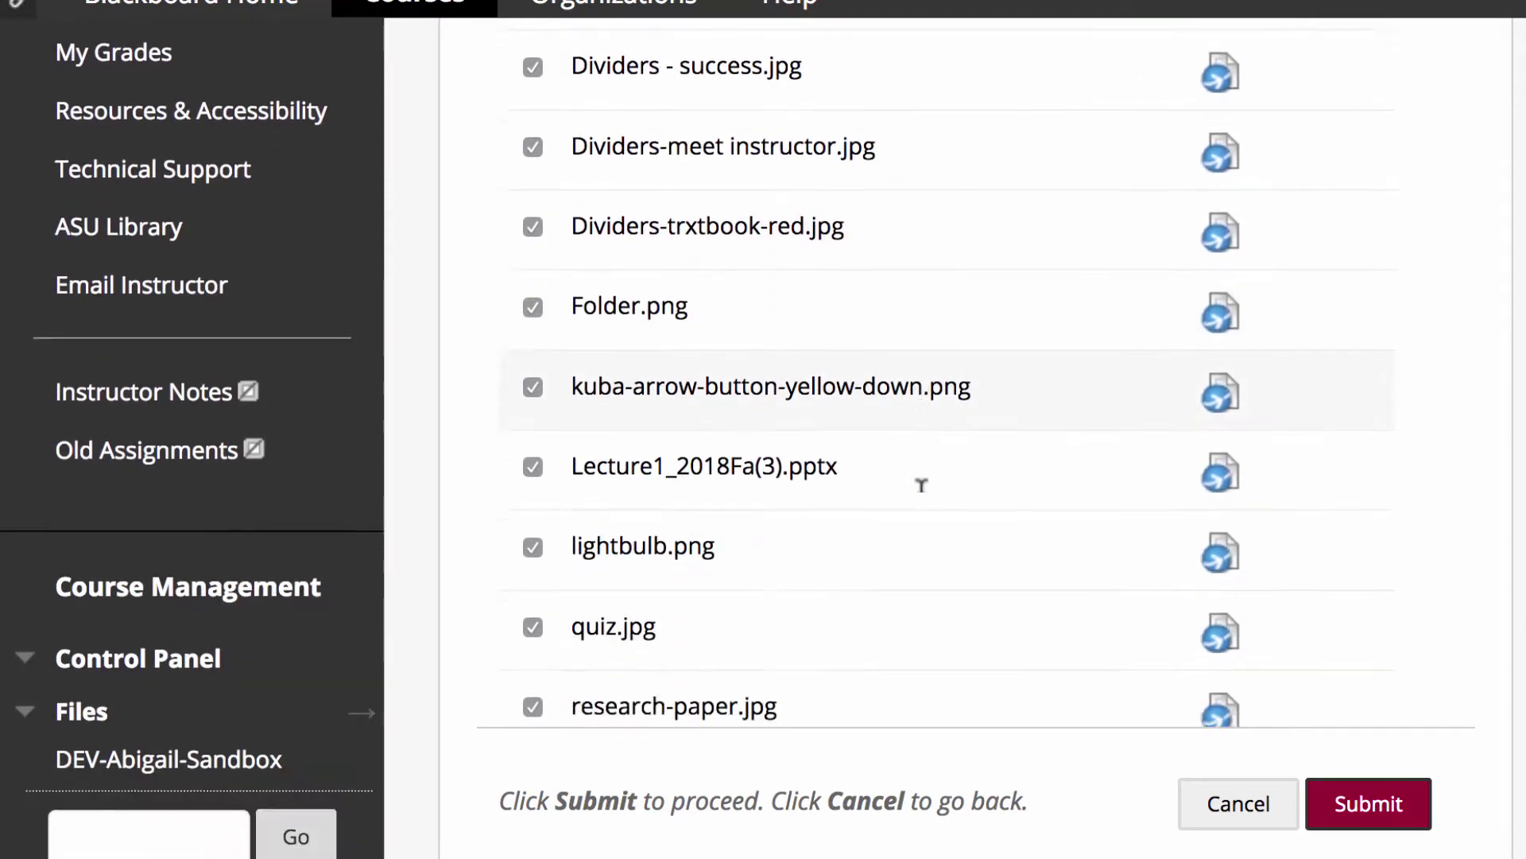
{"action": "scroll", "coordinate": [919, 489], "scroll_direction": "down", "scroll_amount": 2}
{"action": "scroll", "coordinate": [919, 489], "scroll_direction": "up", "scroll_amount": 16}
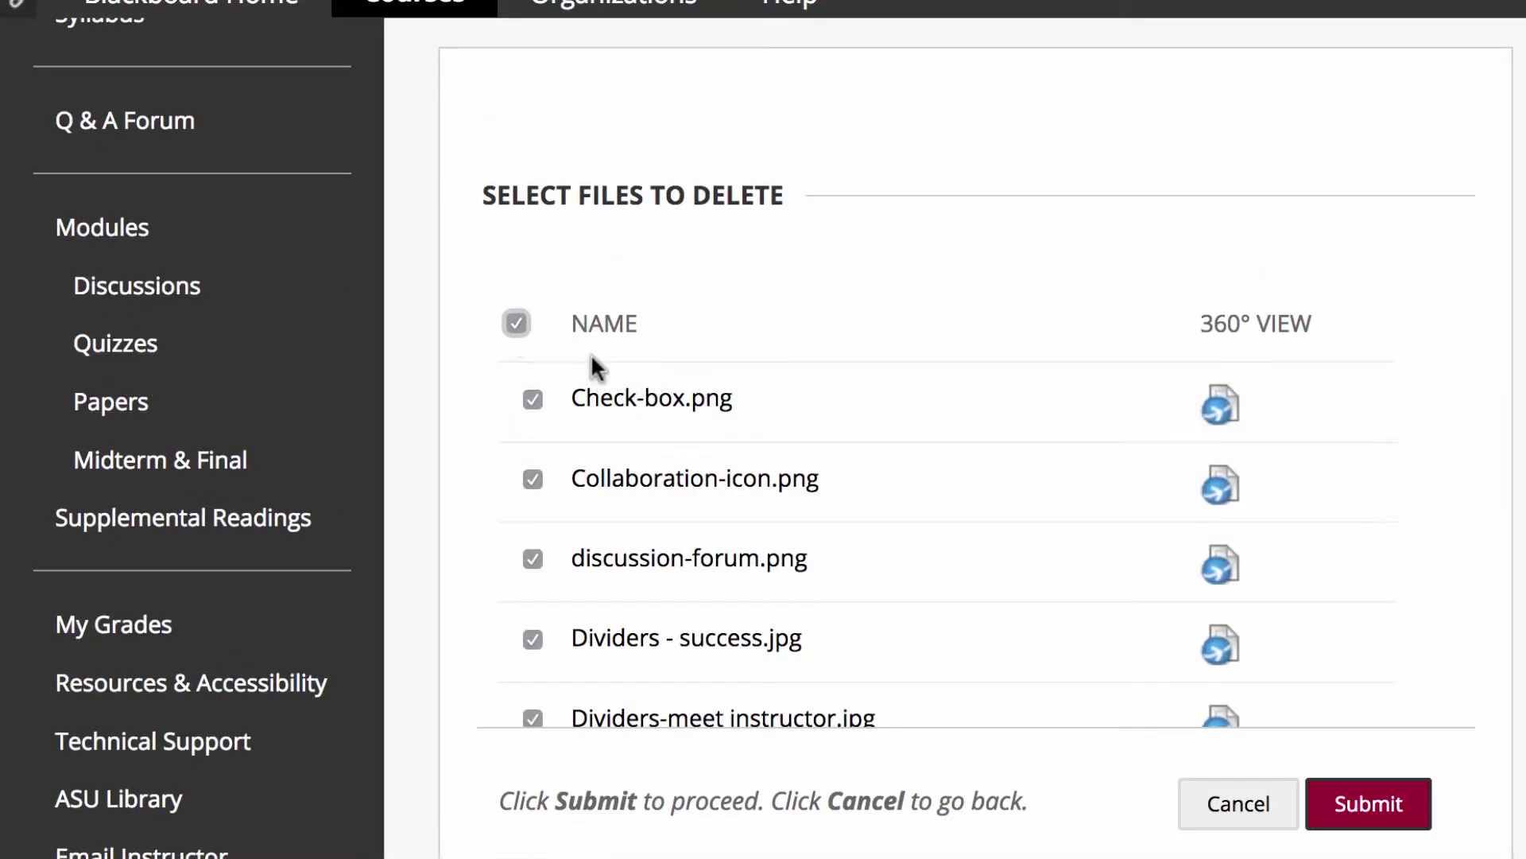
{"action": "left_click", "coordinate": [512, 324]}
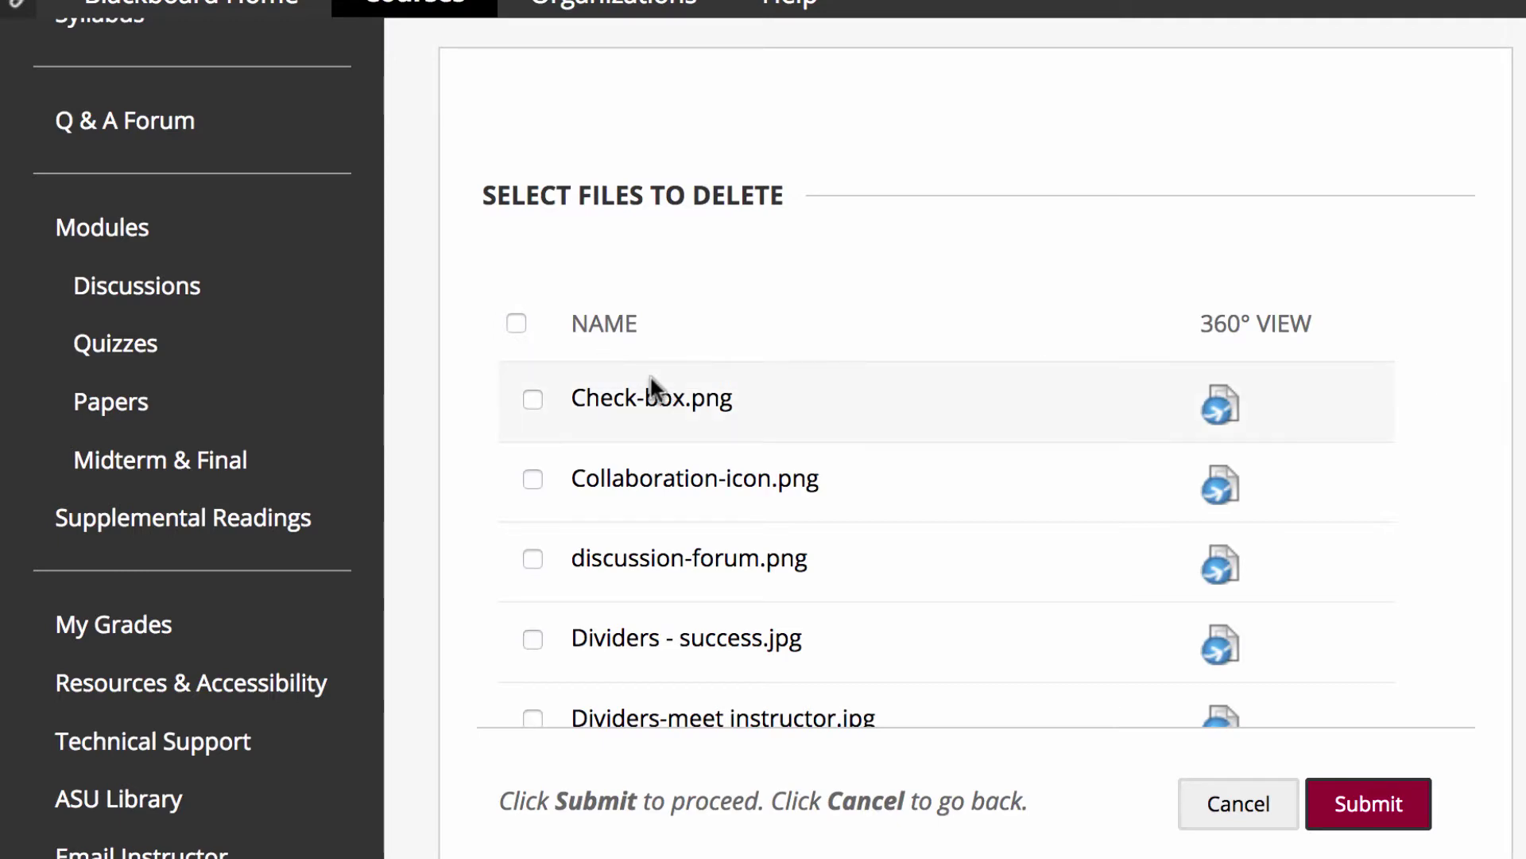
{"action": "scroll", "coordinate": [642, 350], "scroll_direction": "down", "scroll_amount": 15}
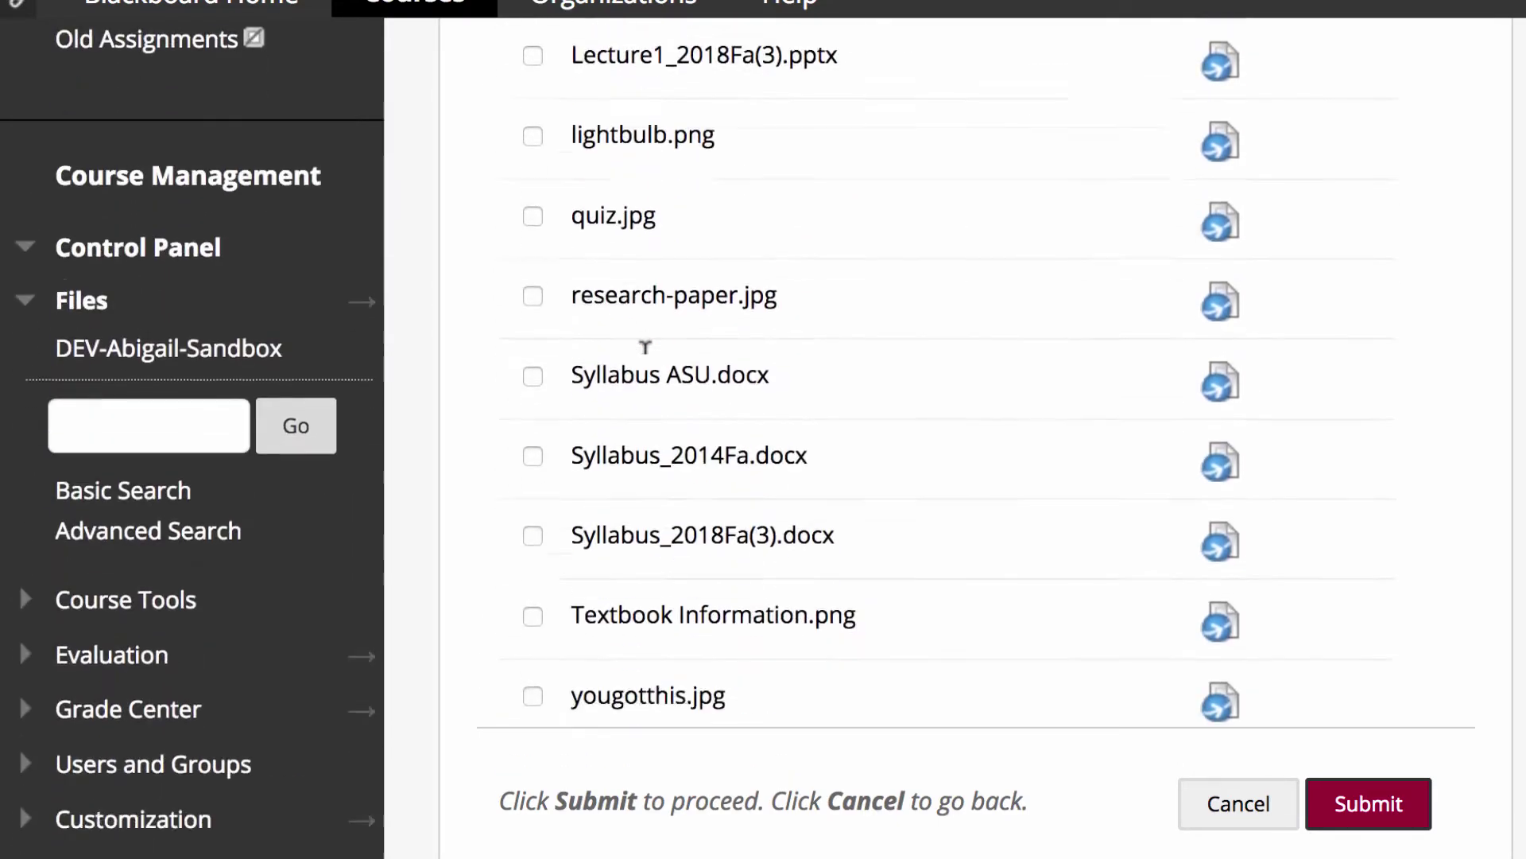
{"action": "scroll", "coordinate": [644, 347], "scroll_direction": "down", "scroll_amount": 2}
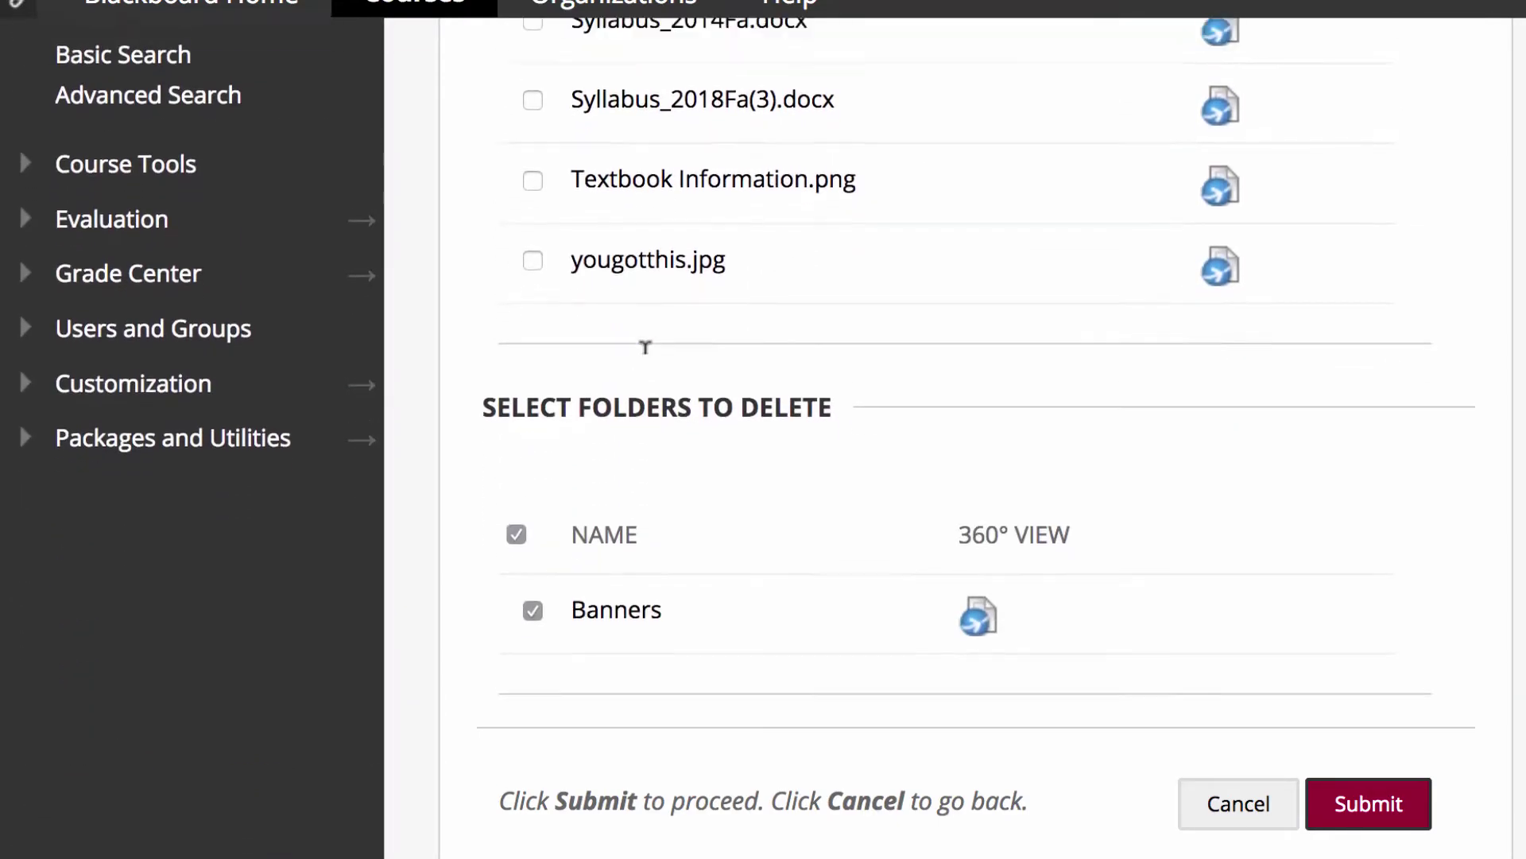
{"action": "left_click", "coordinate": [516, 546]}
{"action": "scroll", "coordinate": [573, 544], "scroll_direction": "down", "scroll_amount": 2}
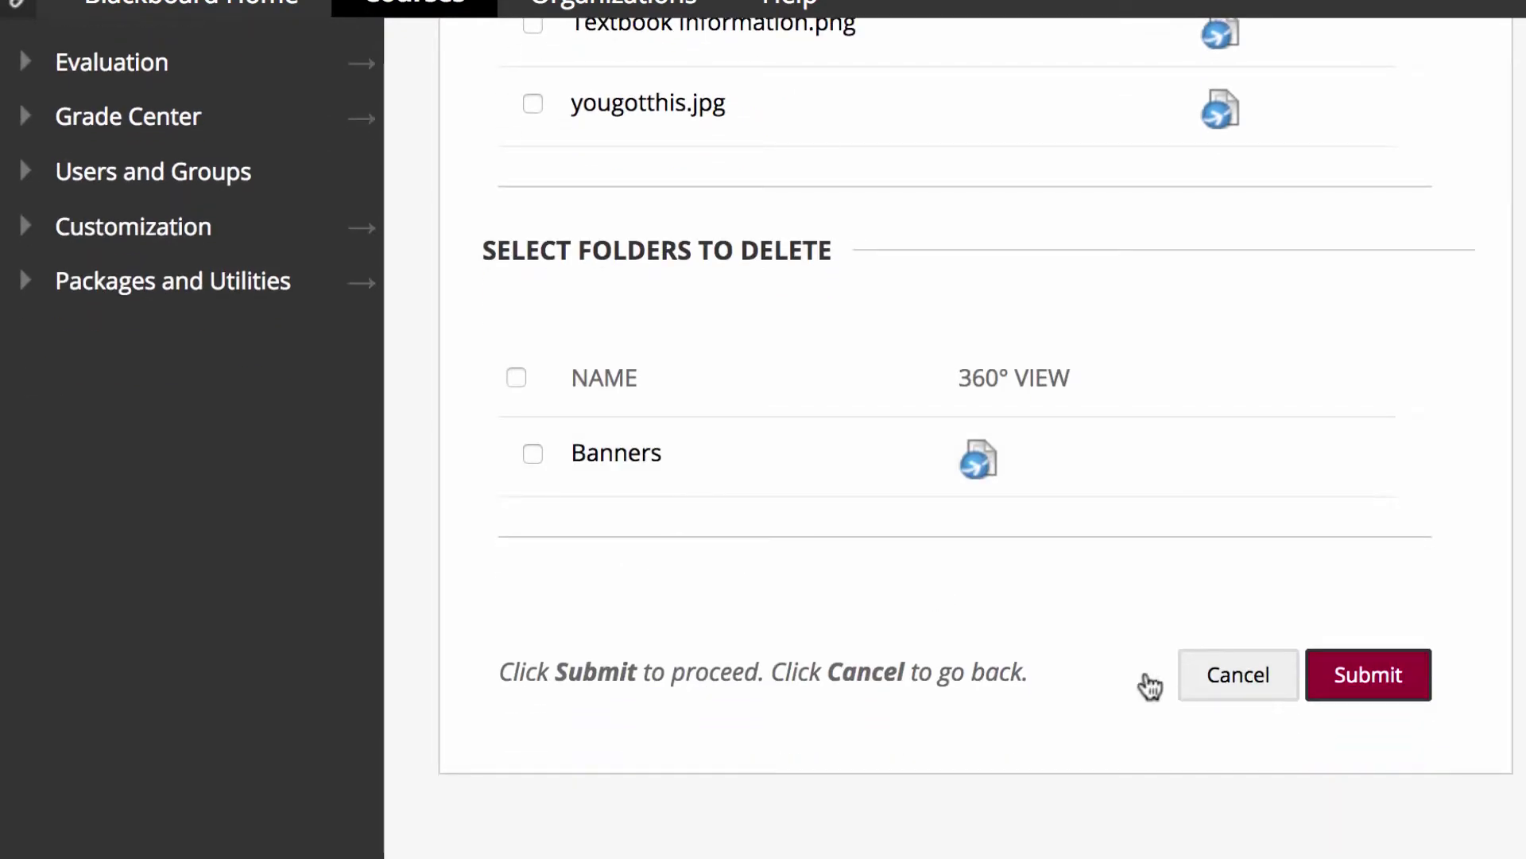
{"action": "left_click", "coordinate": [1339, 688]}
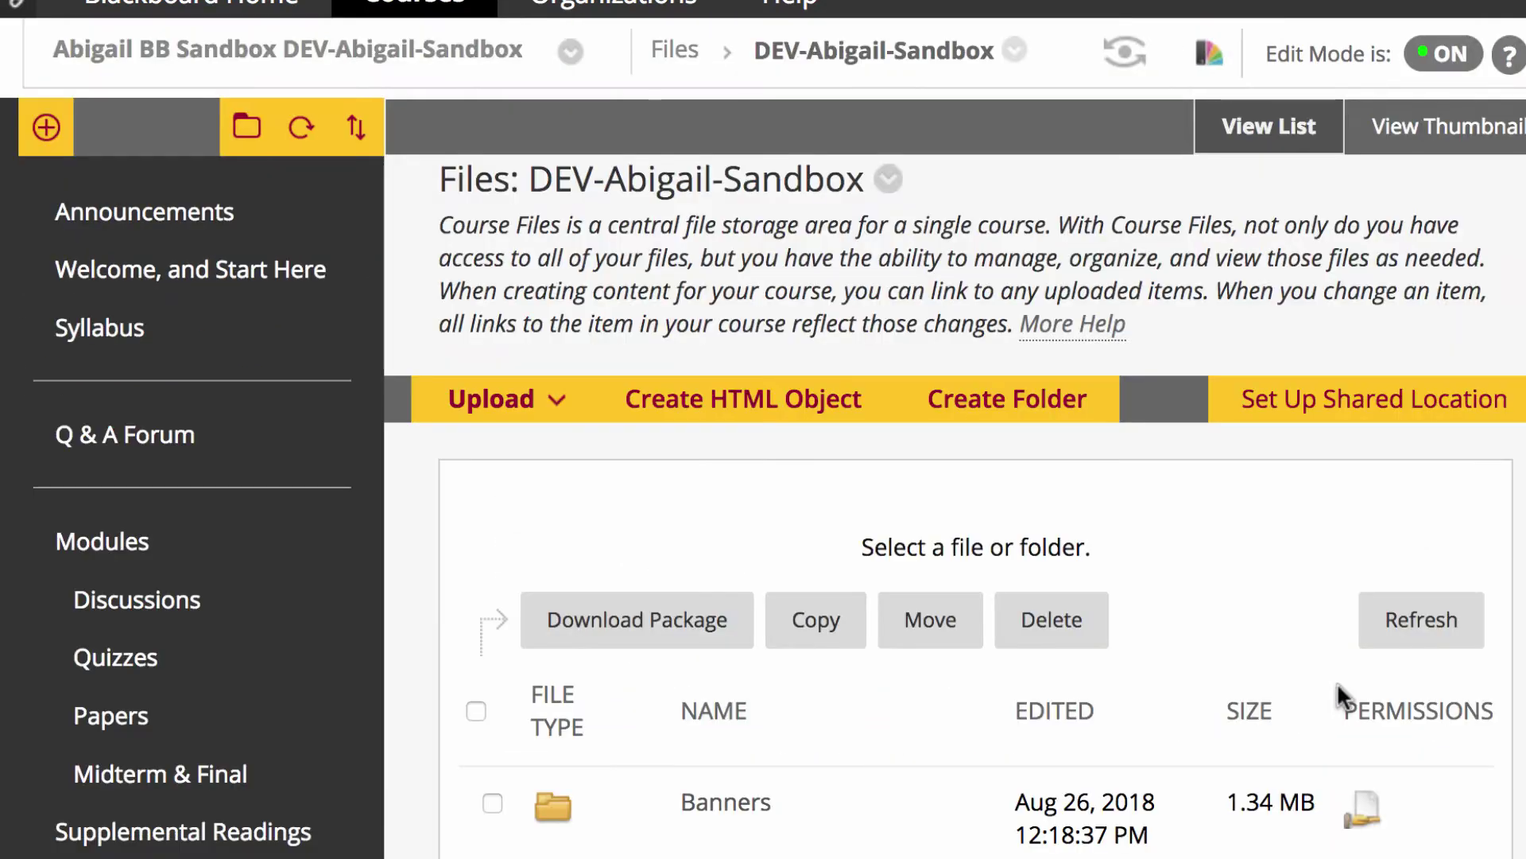
{"action": "scroll", "coordinate": [1337, 681], "scroll_direction": "down", "scroll_amount": 8}
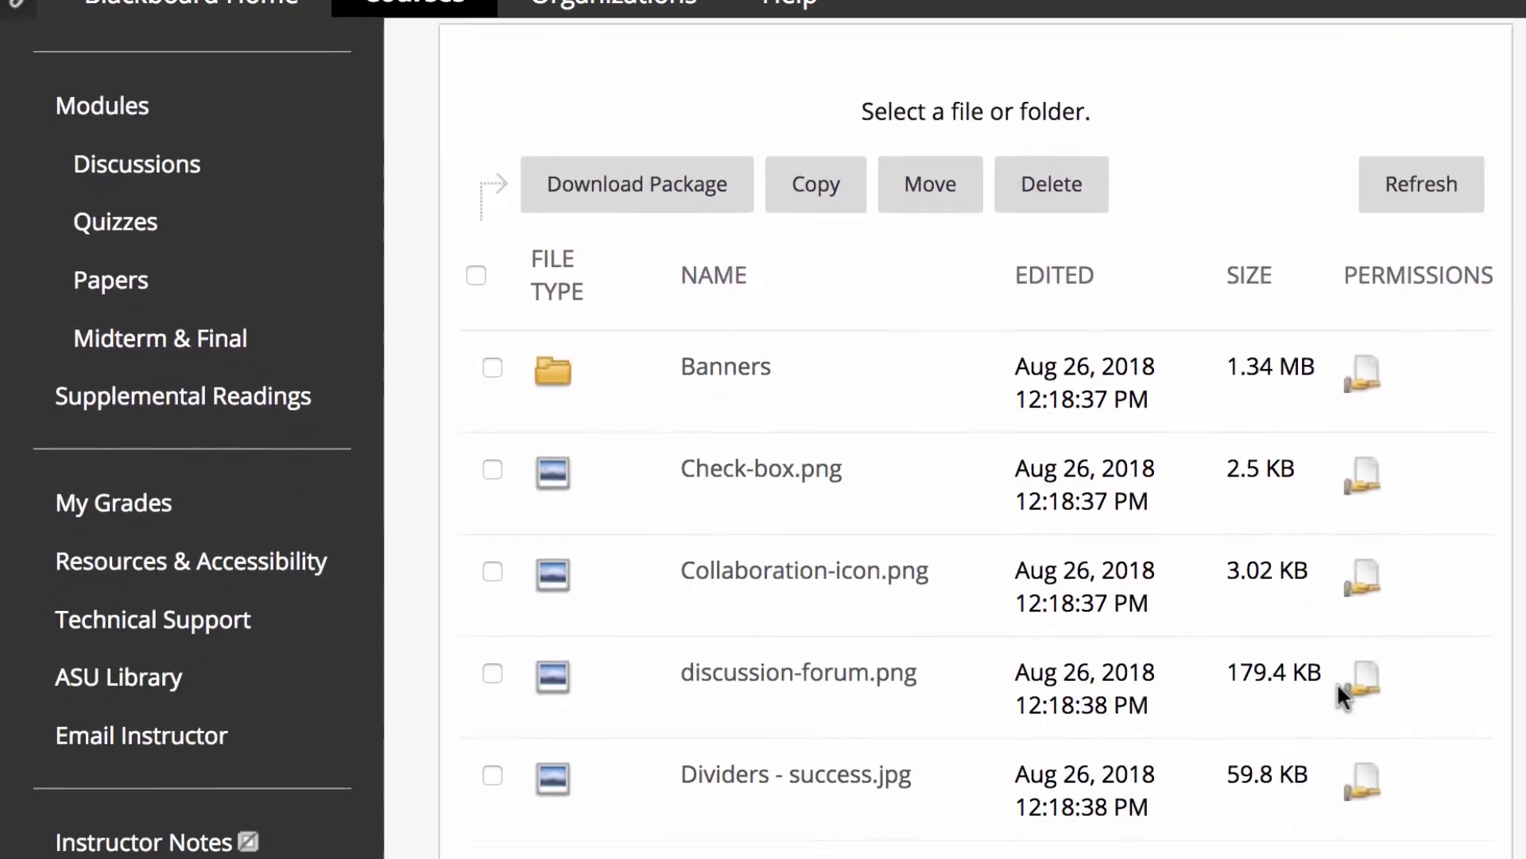
{"action": "scroll", "coordinate": [1337, 681], "scroll_direction": "down", "scroll_amount": 10}
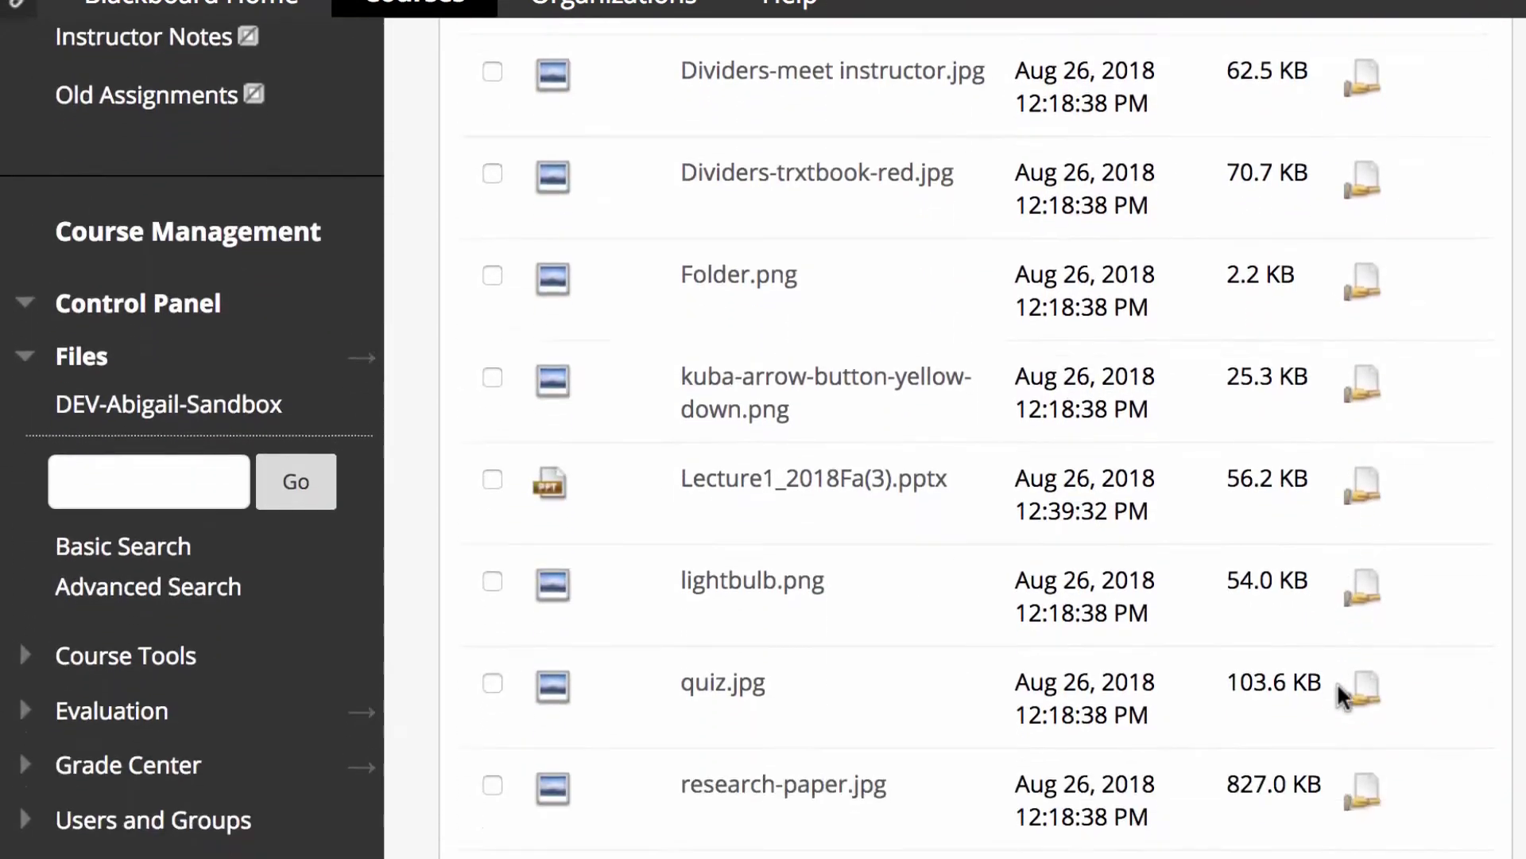
{"action": "scroll", "coordinate": [1338, 683], "scroll_direction": "down", "scroll_amount": 10}
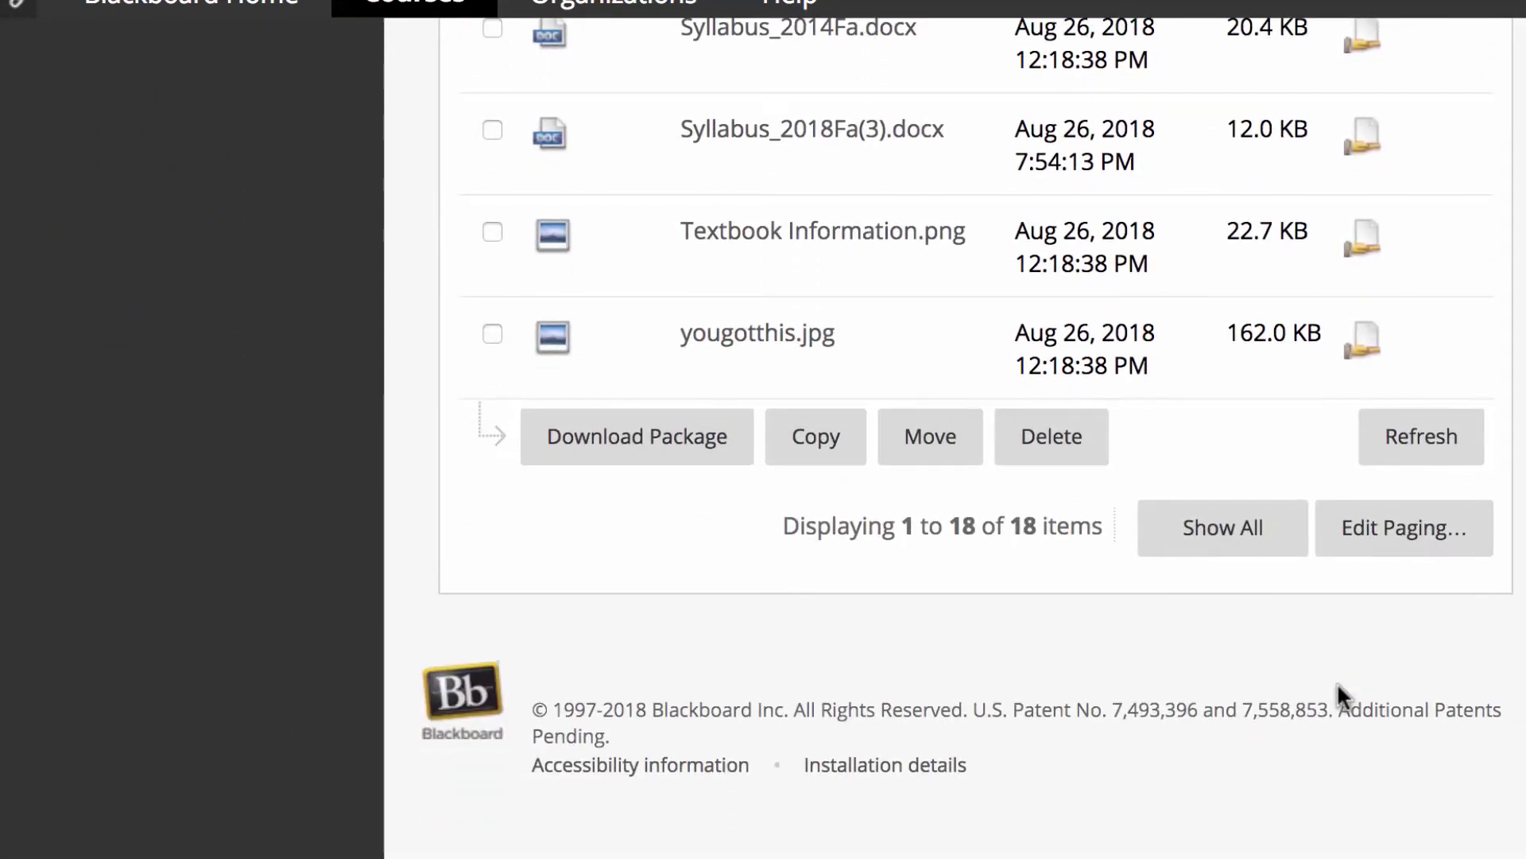
{"action": "scroll", "coordinate": [1237, 644], "scroll_direction": "up", "scroll_amount": 12}
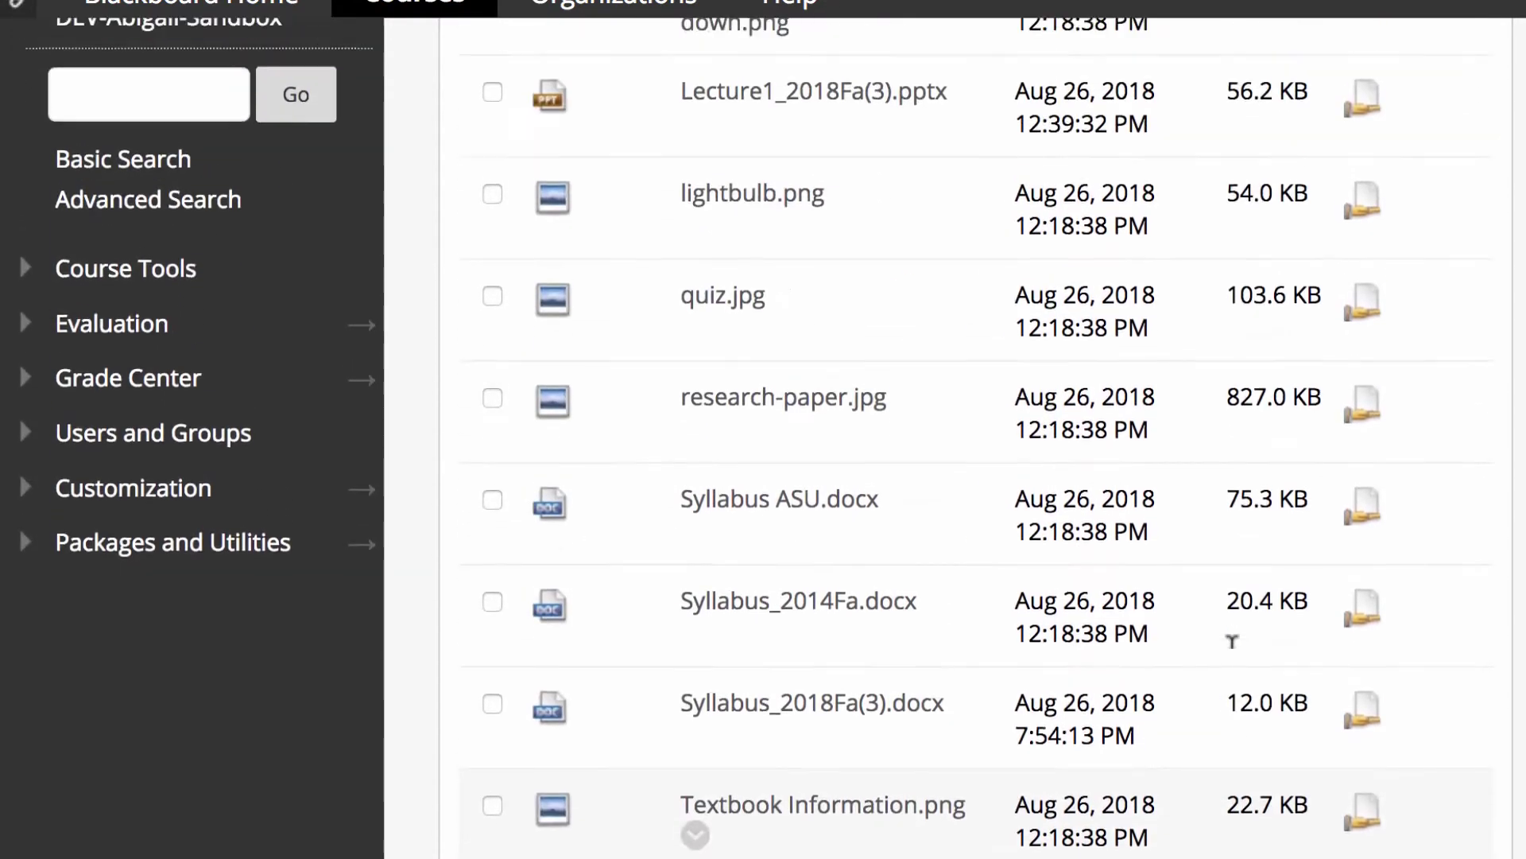
{"action": "scroll", "coordinate": [1231, 641], "scroll_direction": "up", "scroll_amount": 10}
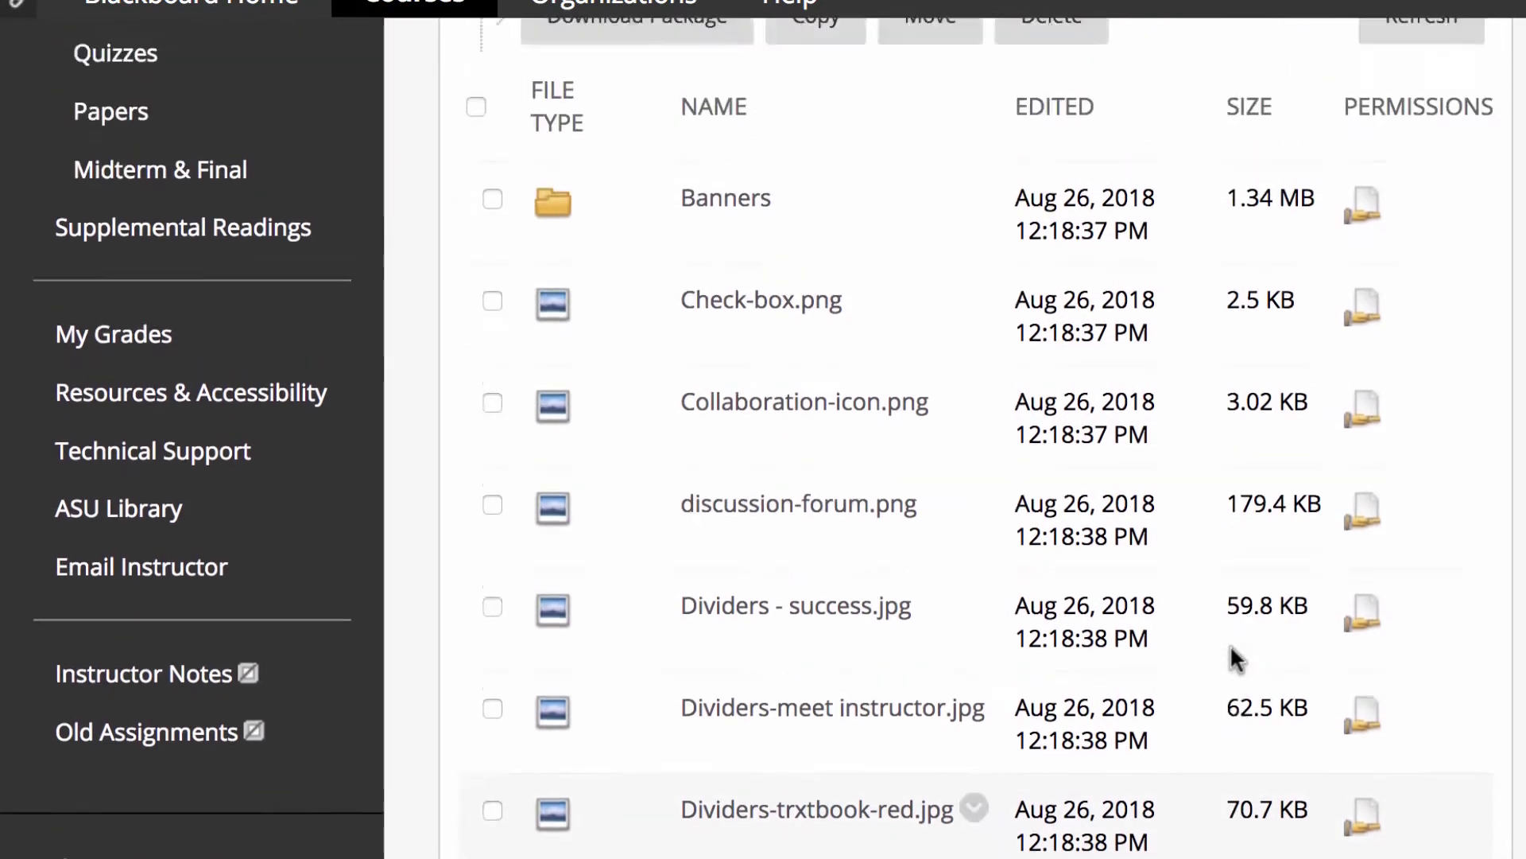